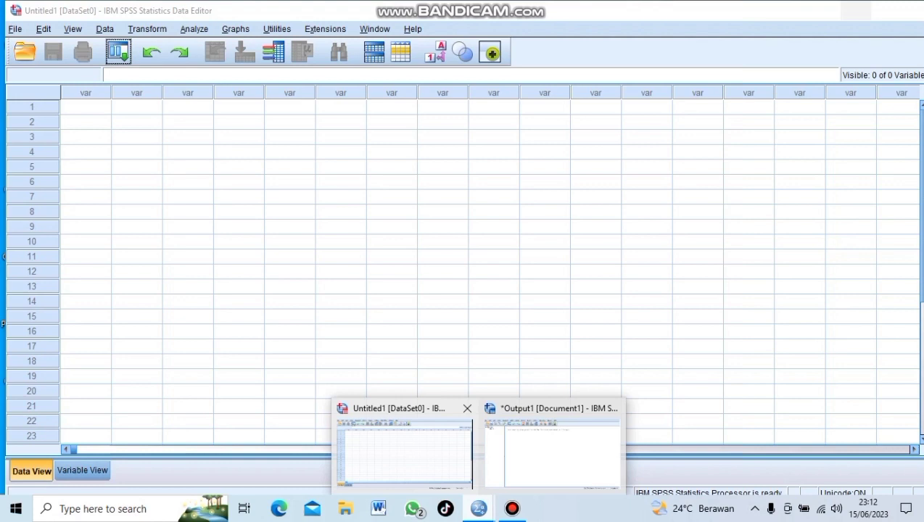
- Define three variables named X1, X2 and Y in Variable View
left_click(405, 453)
left_click(82, 471)
double_click(90, 90)
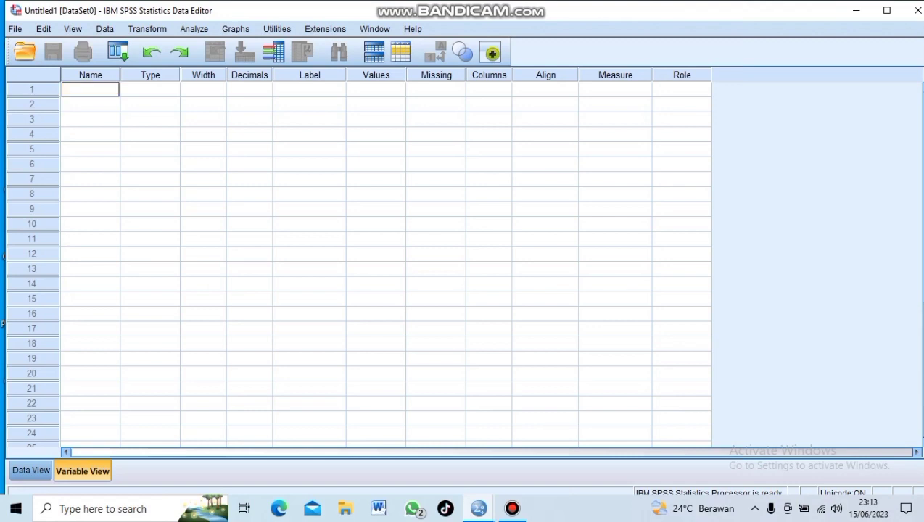
type("X1")
key("Return")
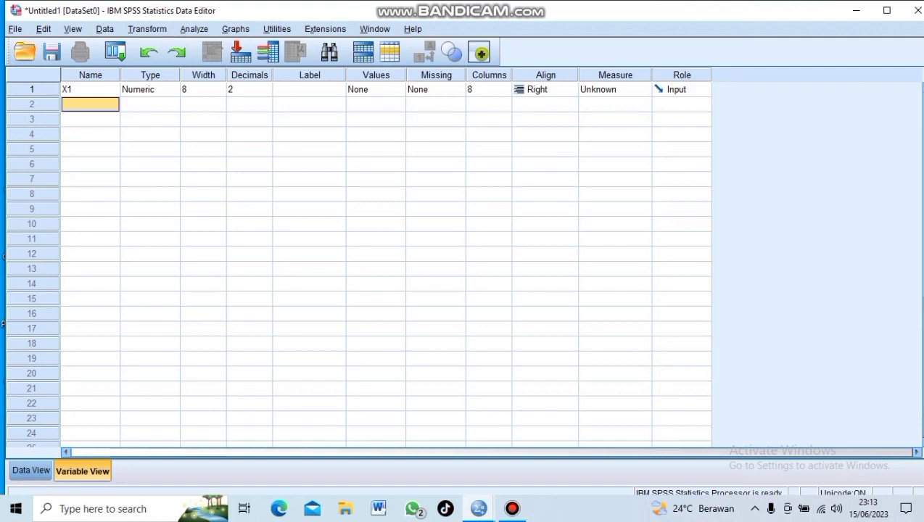
type("X2")
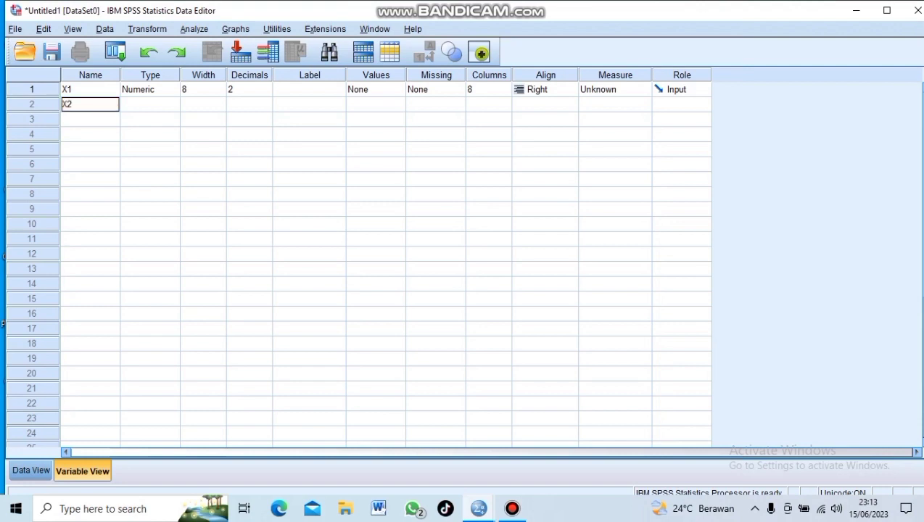
key("Return")
type("Y")
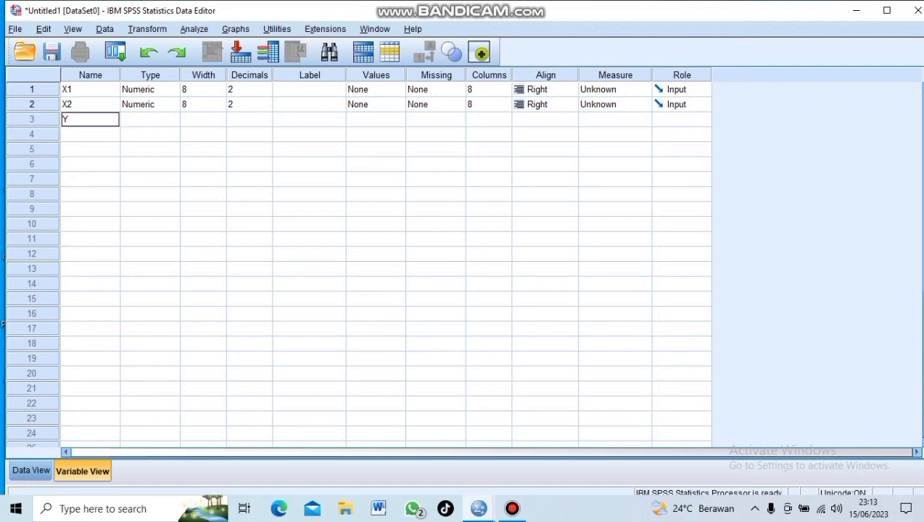
- Set the decimals of X1, X2 and Y to 0
left_click(245, 90)
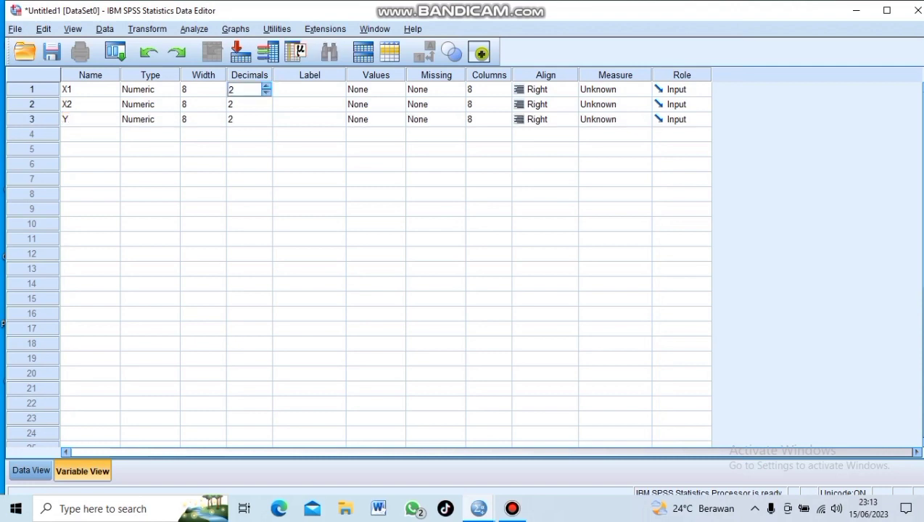
left_click(245, 90)
key("BackSpace")
type("0")
left_click(245, 104)
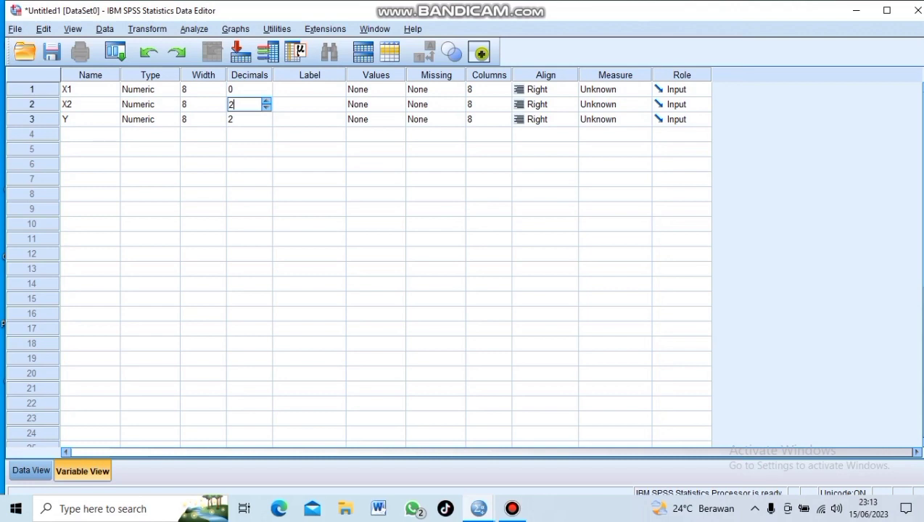
key("BackSpace")
type("0")
left_click(245, 120)
left_click(245, 120)
key("BackSpace")
type("0")
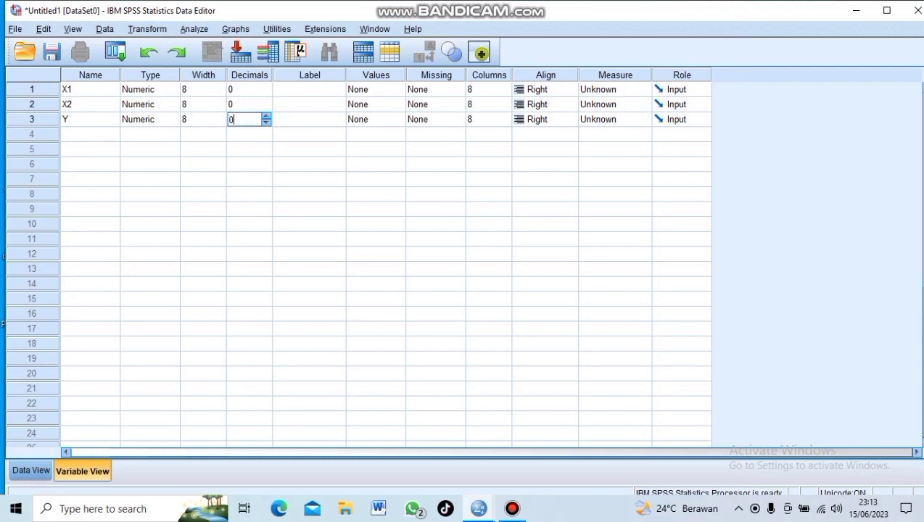
- Label variable X1 as "Perspsi Siswa"
left_click(309, 89)
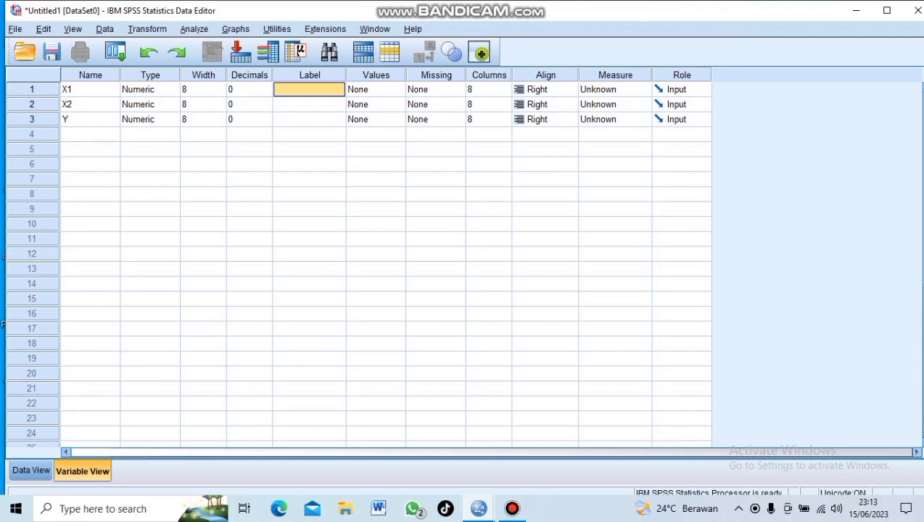
type("pER")
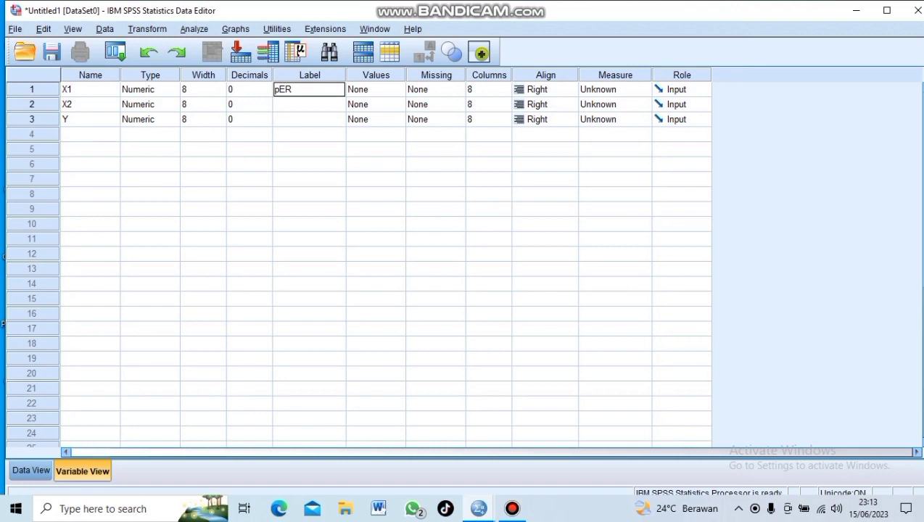
key("BackSpace")
key("BackSpace")
type("PerspsiSiswa")
key("Home")
key("Delete")
left_click(305, 89)
key("Return")
- Label variable X2 as "Perhatian Orang Tua" and variable Y as "Hasil Belajar"
type("Pe")
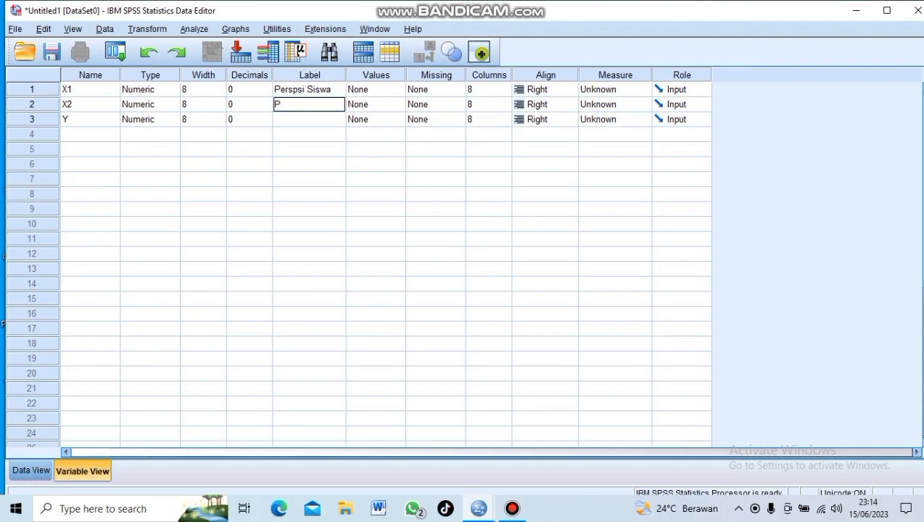
type("rhay")
key("BackSpace")
type("tian Orang TU")
key("BackSpace")
type("a")
key("BackSpace")
type("ua")
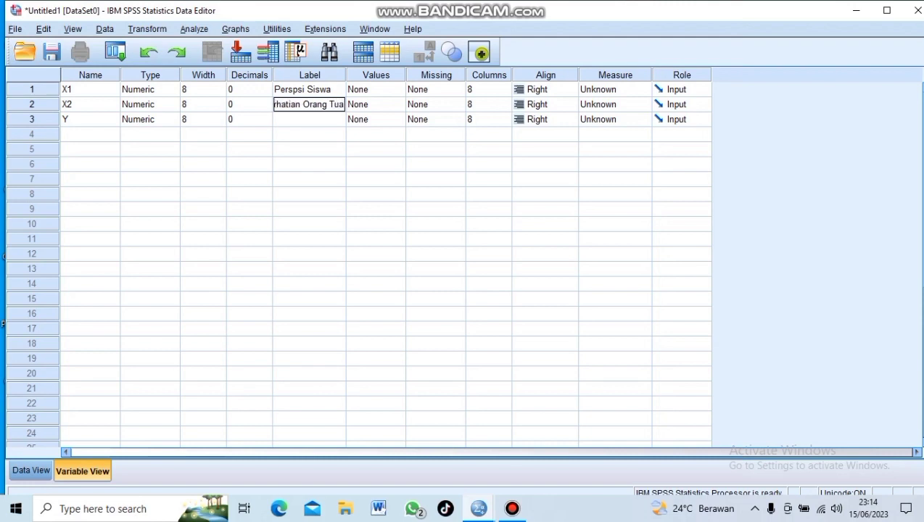
key("Return")
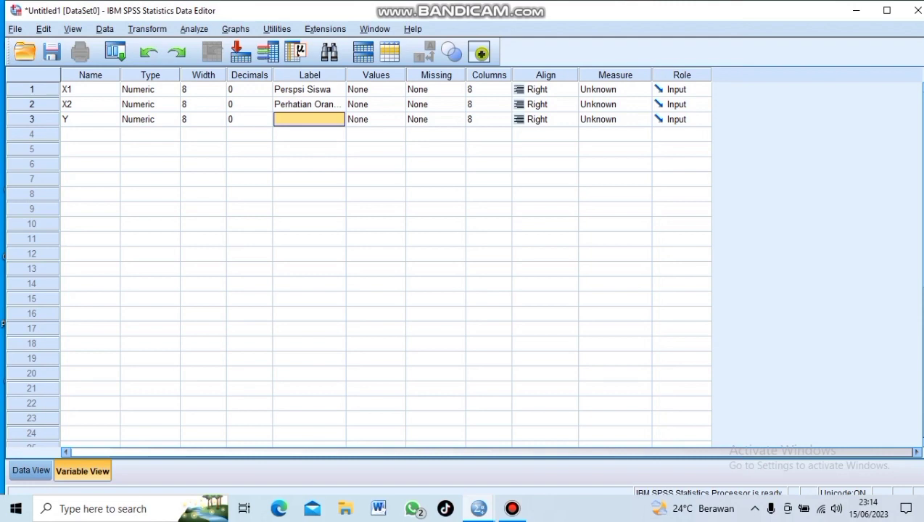
type("Hasil  Belajar")
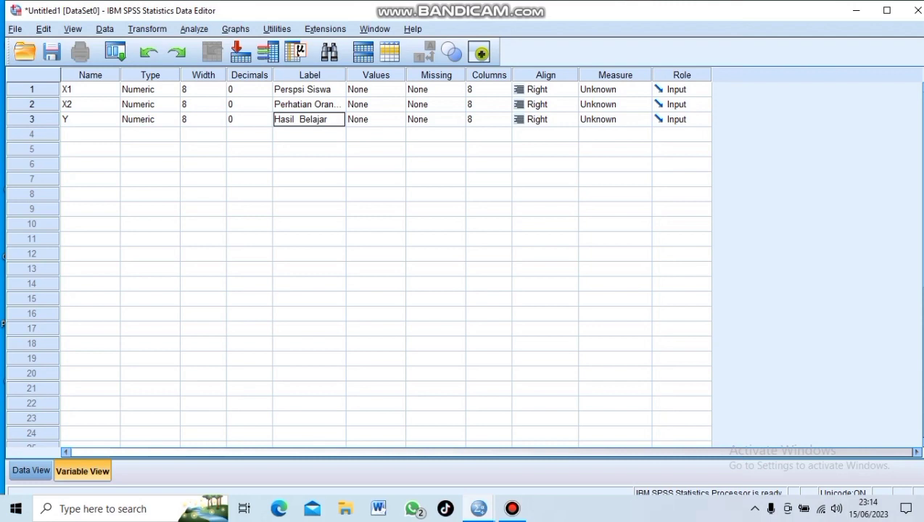
- Set the measurement level of X1, X2 and Y to Scale
left_click(616, 89)
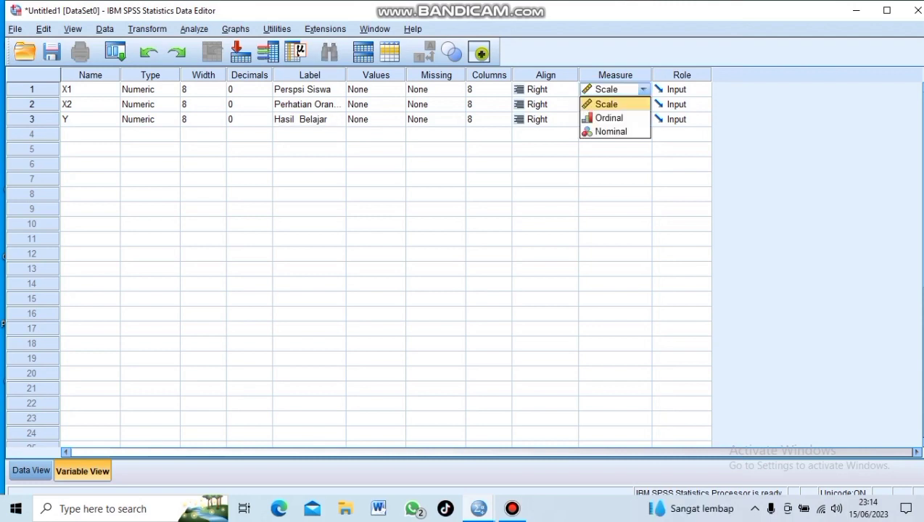
left_click(608, 105)
left_click(621, 104)
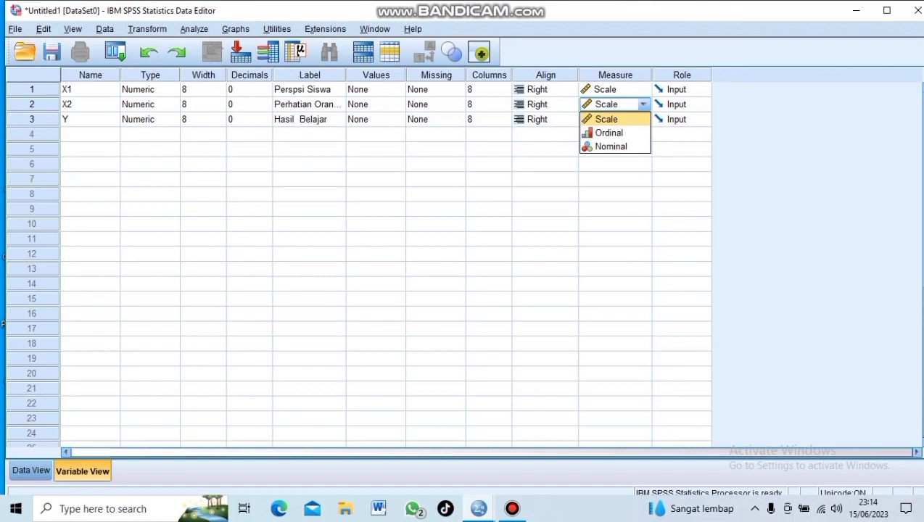
left_click(608, 120)
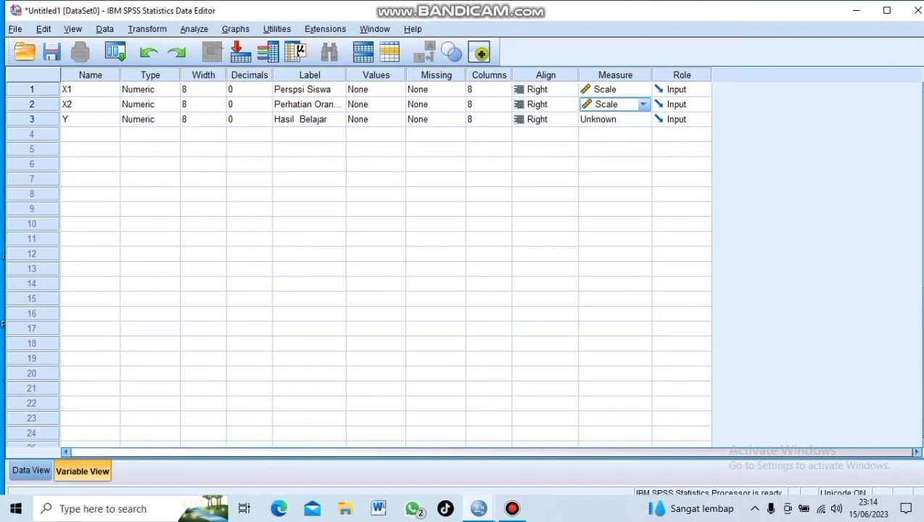
left_click(621, 119)
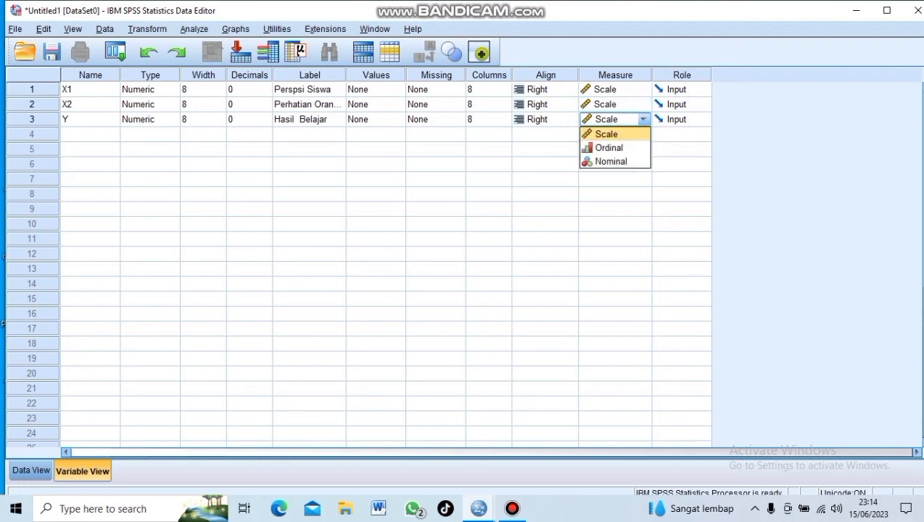
left_click(608, 135)
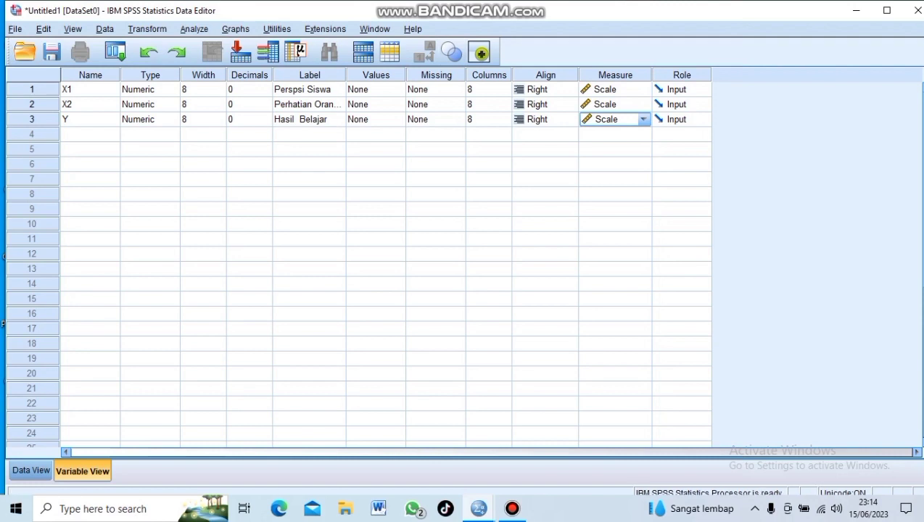
- Copy cells A1:C65 from Sheet1 of the Excel workbook into the SPSS Data View, starting at row 1 of X1
left_click(31, 471)
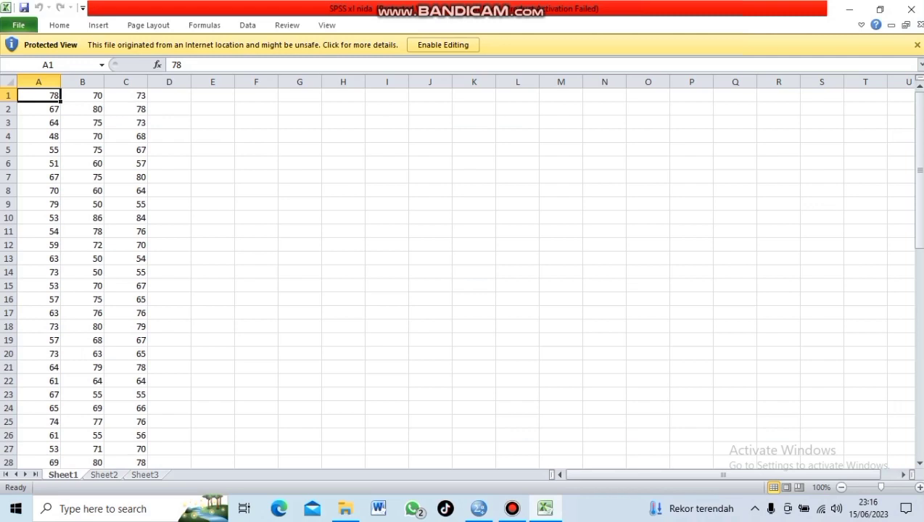
left_click_drag(39, 95, 147, 455)
key("ctrl+c")
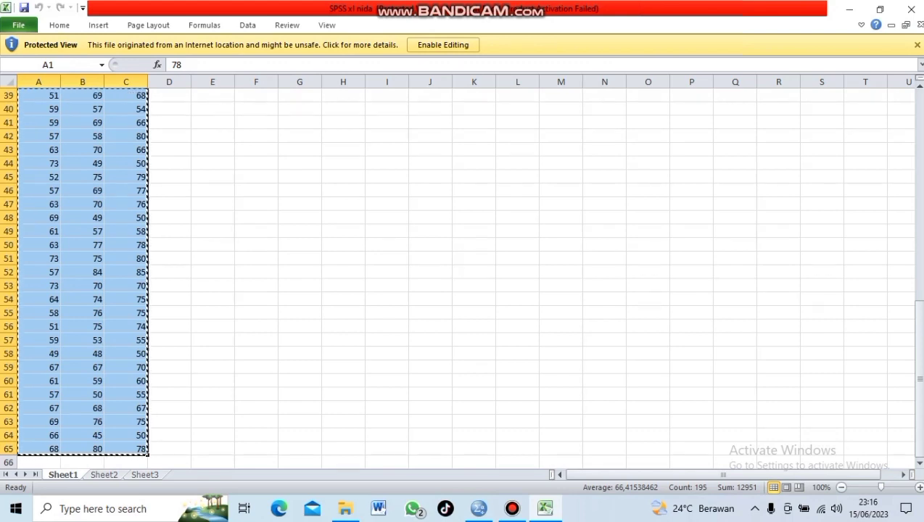
key("alt+Tab")
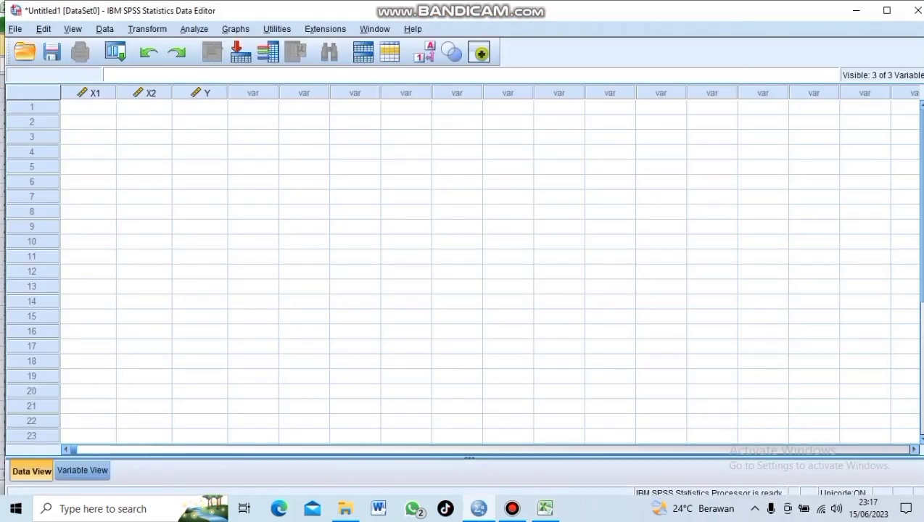
left_click(88, 107)
key("ctrl+v")
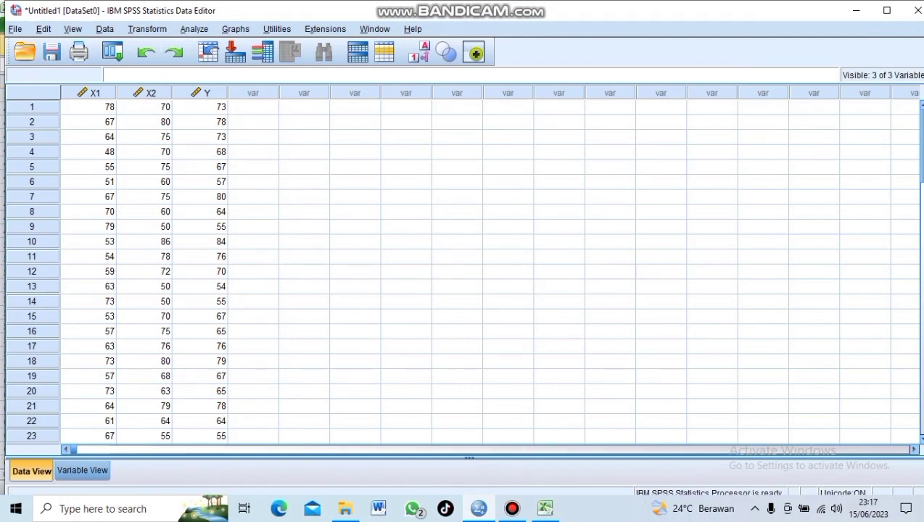
- Set up a linear regression with Hasil Belajar [Y] as dependent and Perspsi Siswa [X1] and Perhatian Orang Tua [X2] as independent variables
left_click(194, 29)
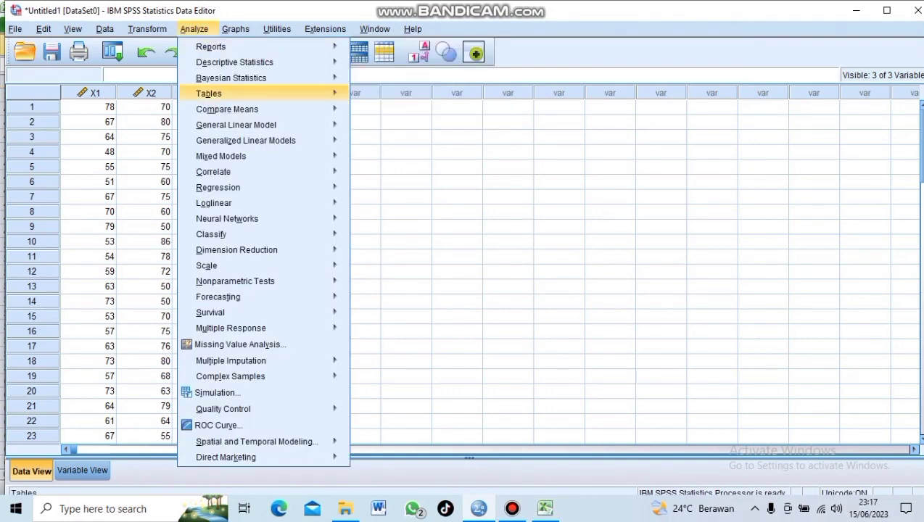
mouse_move(218, 187)
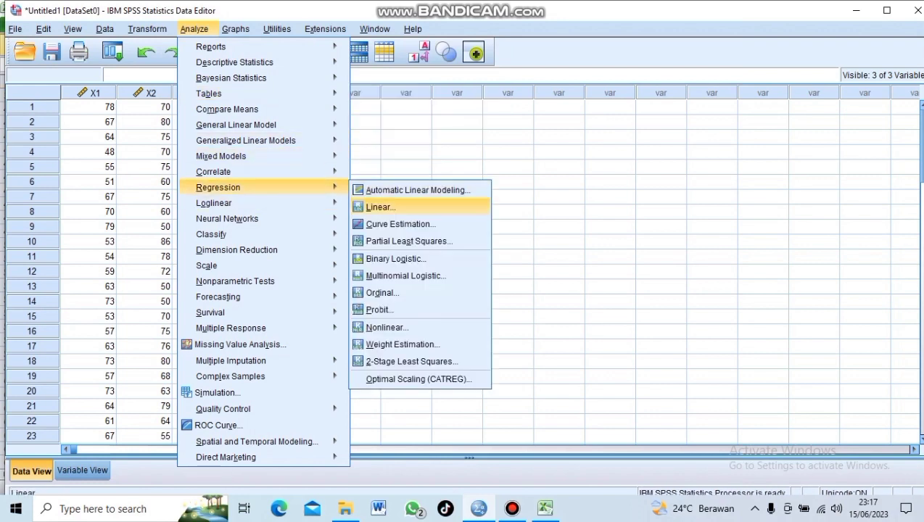
left_click(380, 207)
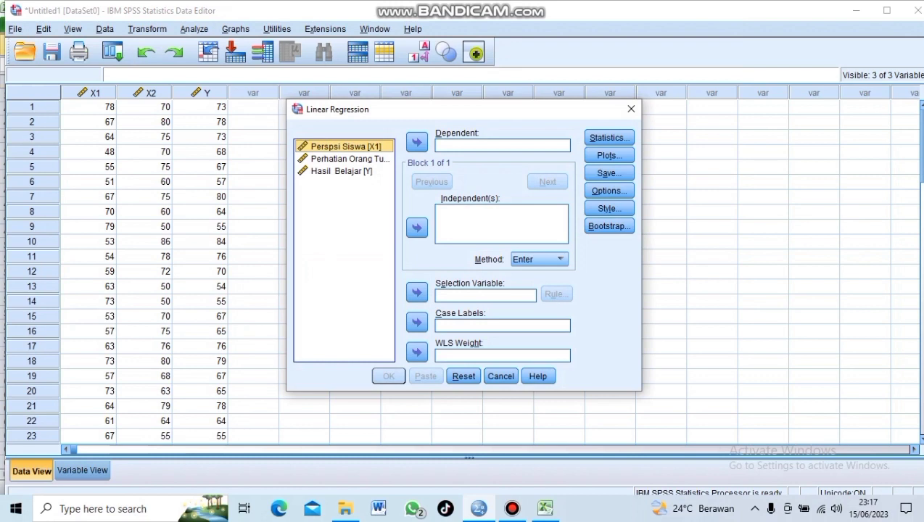
left_click(342, 171)
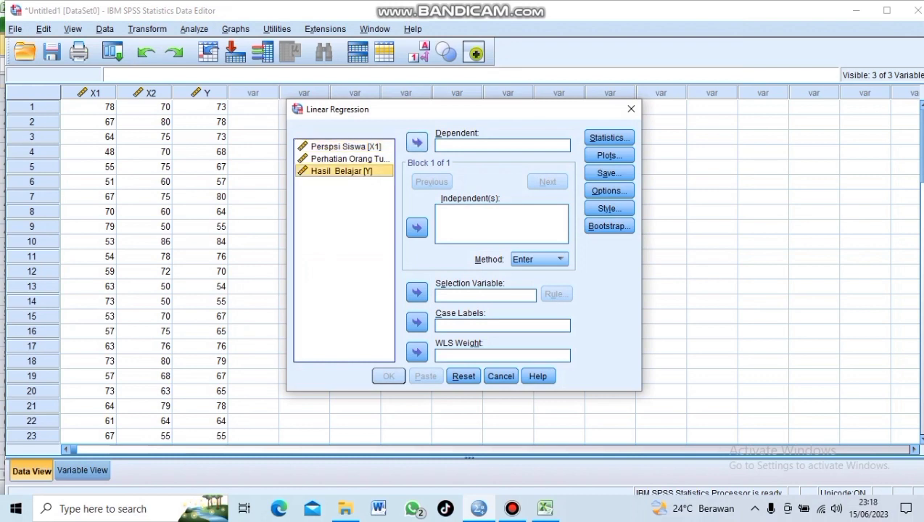
left_click(417, 143)
left_click(346, 147)
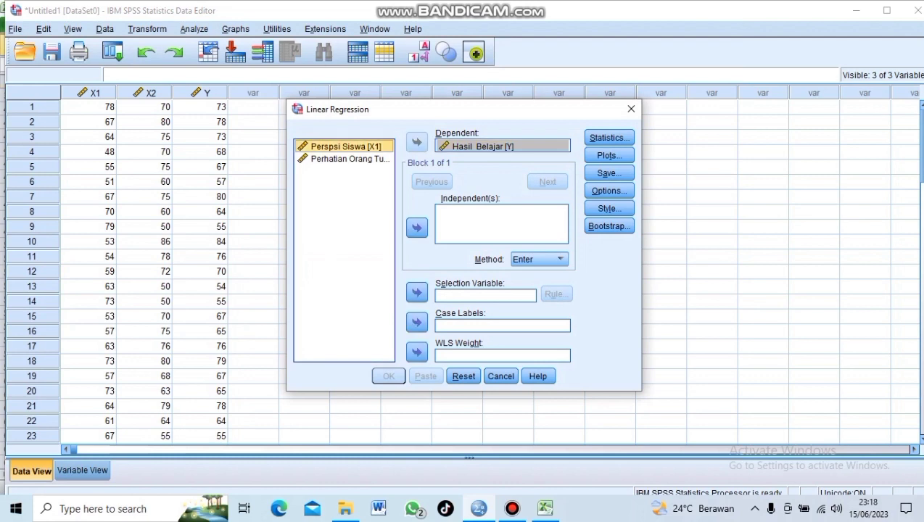
left_click(417, 228)
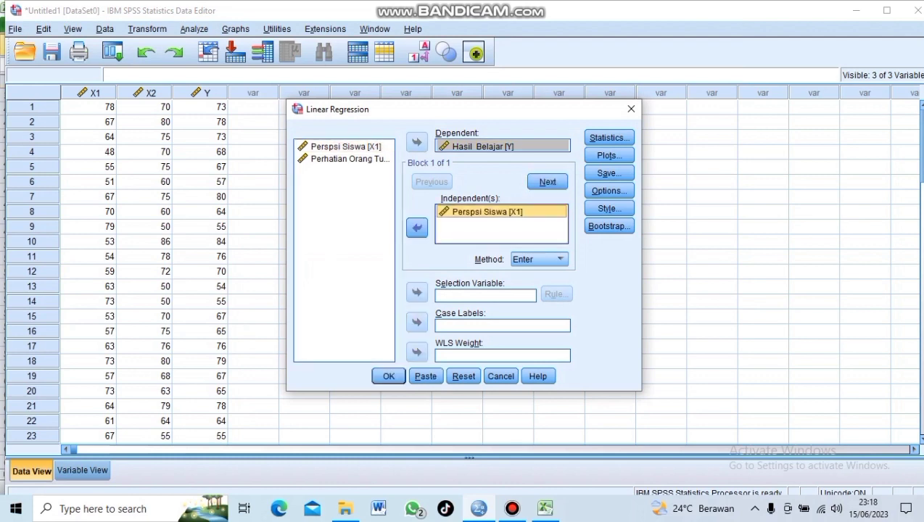
left_click(350, 159)
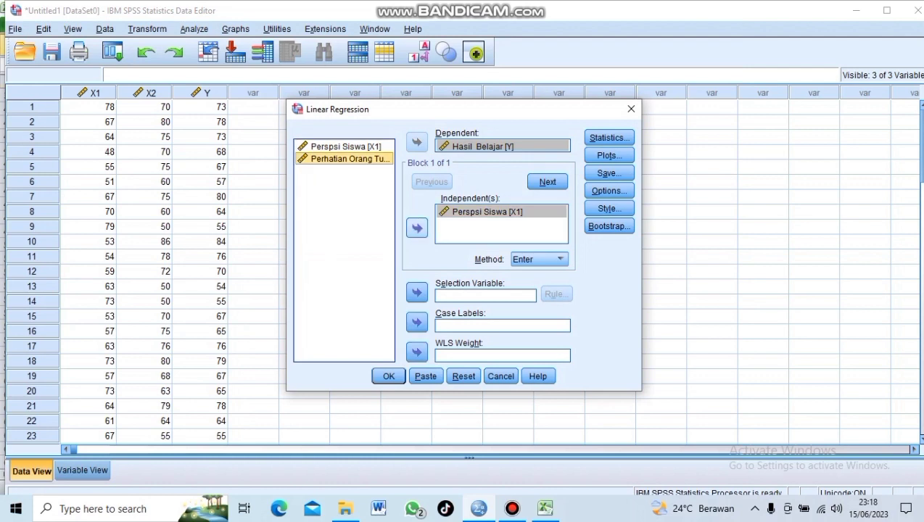
left_click(417, 228)
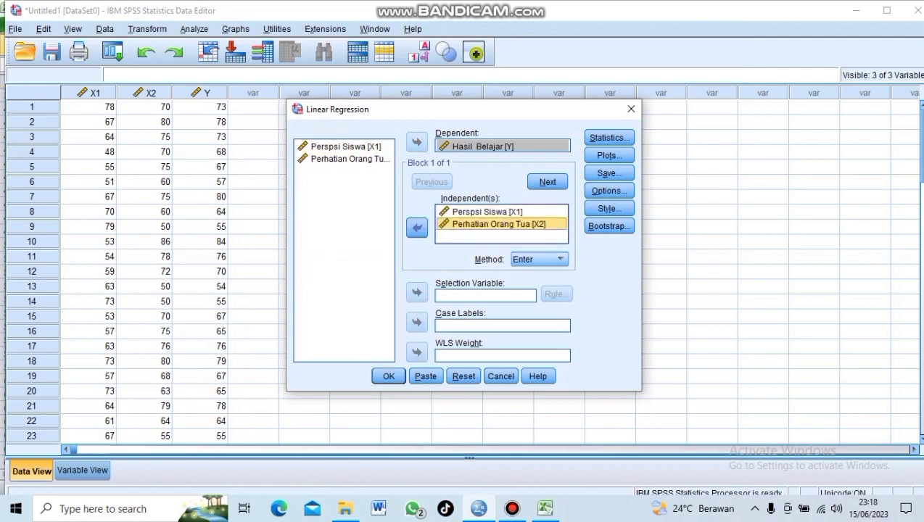
- Choose to save the unstandardized residuals and run the linear regression
left_click(610, 173)
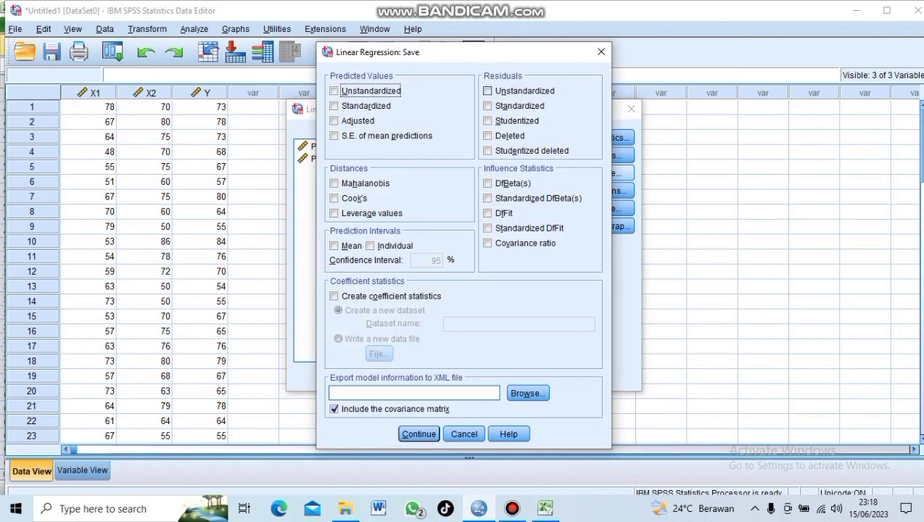
left_click(488, 91)
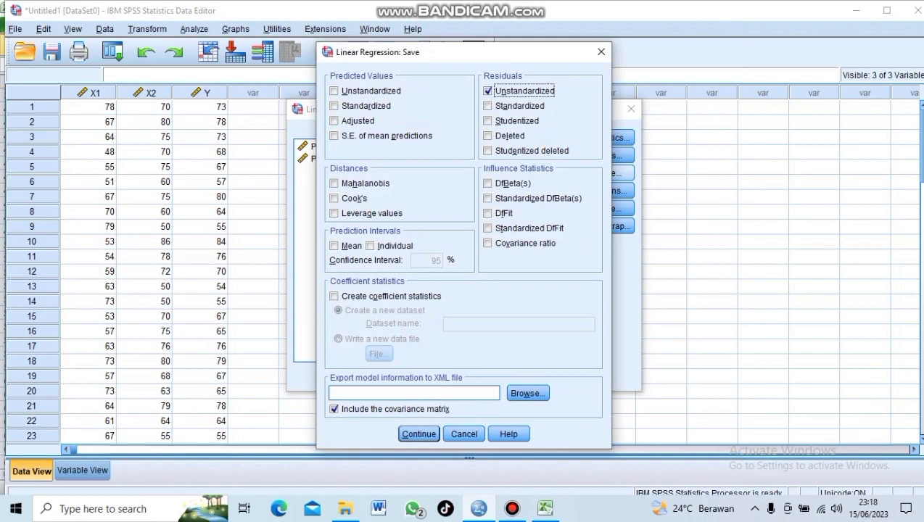
left_click(419, 433)
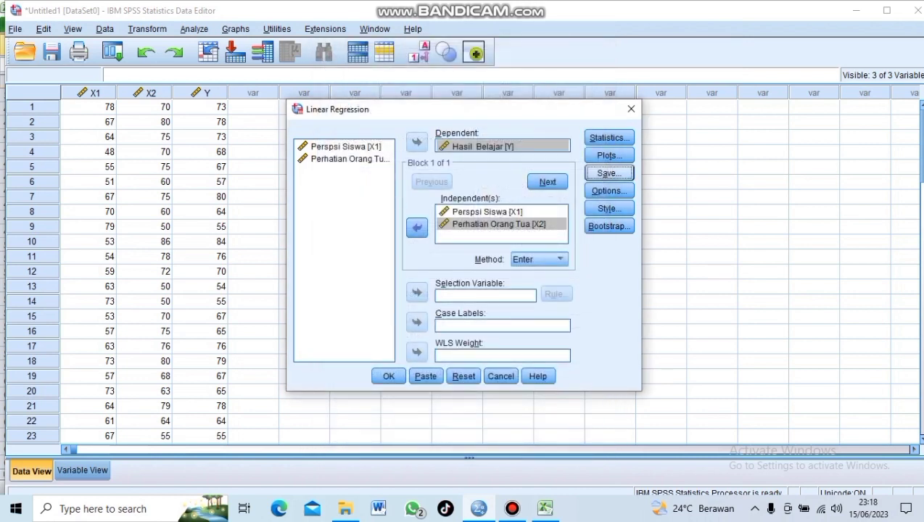
left_click(389, 376)
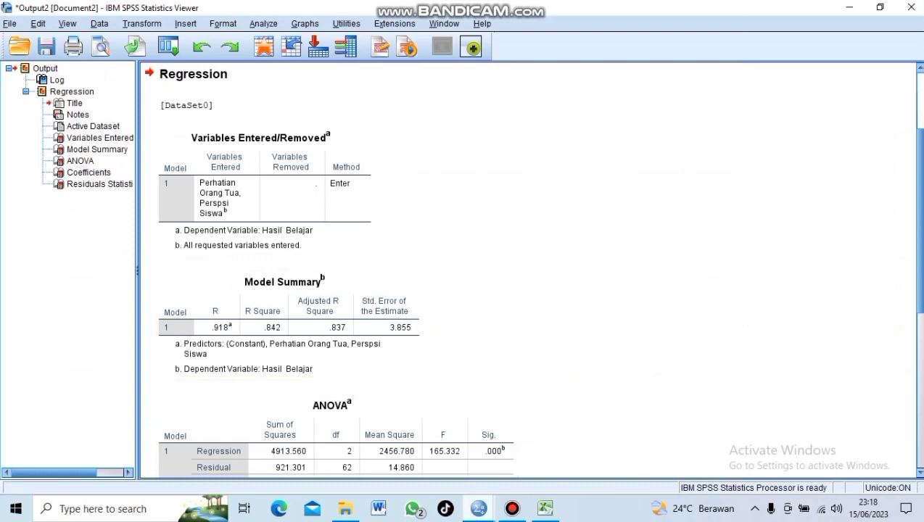
- Run a legacy one-sample Kolmogorov-Smirnov test on the Unstandardized Residual variable against the normal distribution
left_click(479, 509)
mouse_move(404, 442)
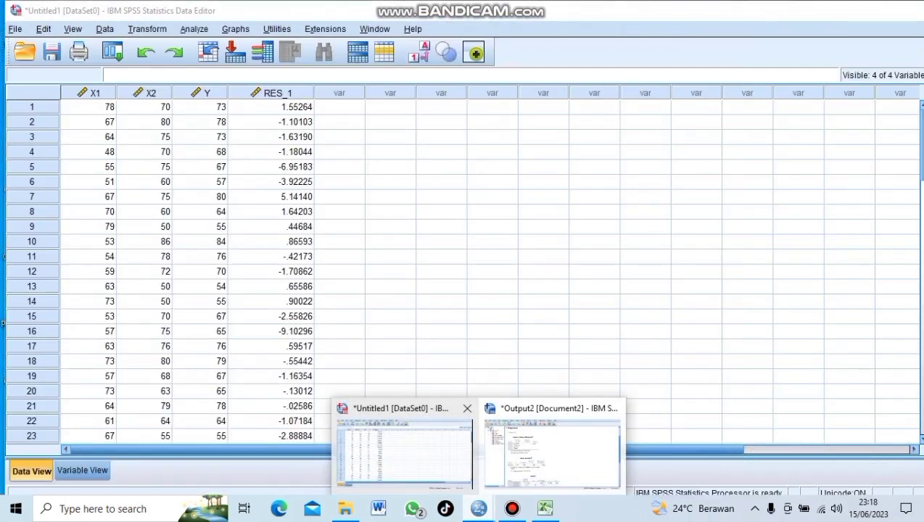
left_click(403, 450)
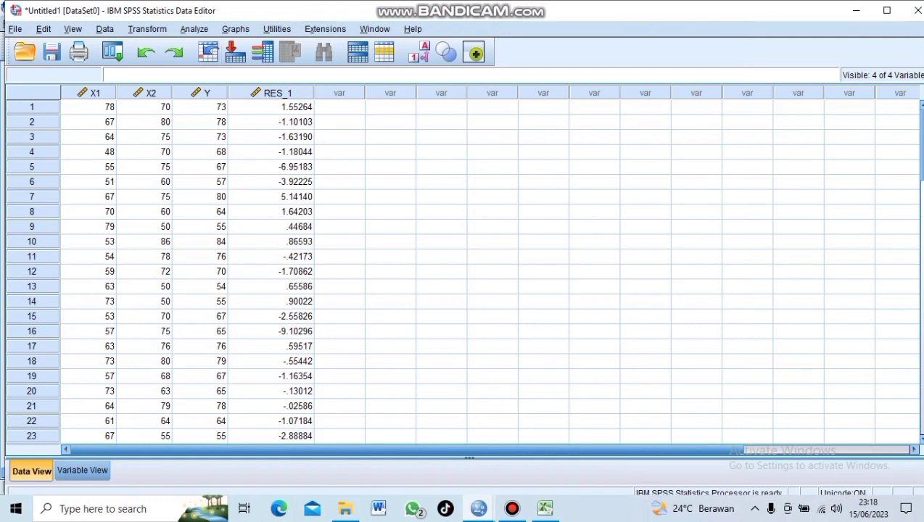
left_click(194, 29)
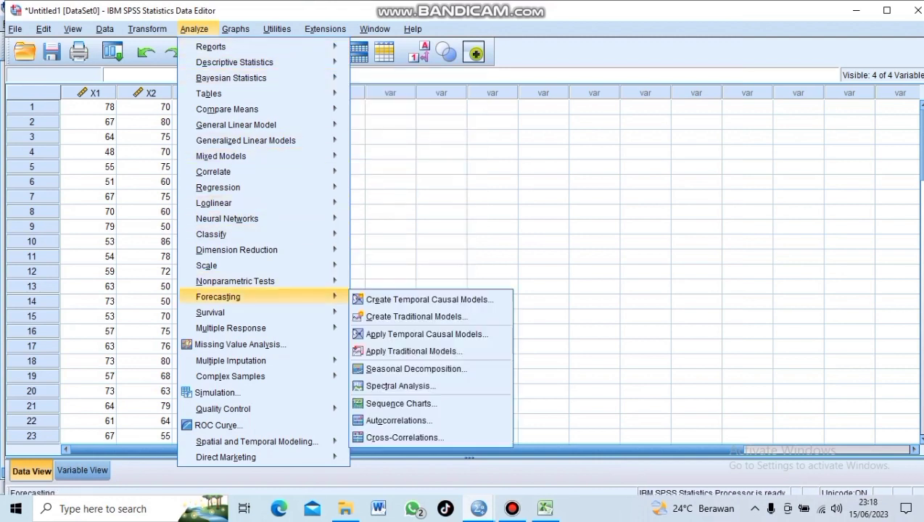
mouse_move(235, 281)
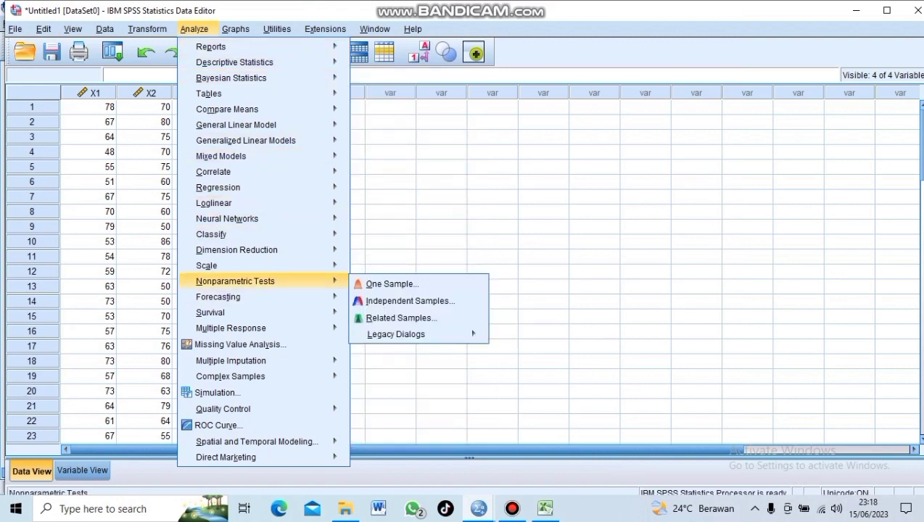
mouse_move(396, 334)
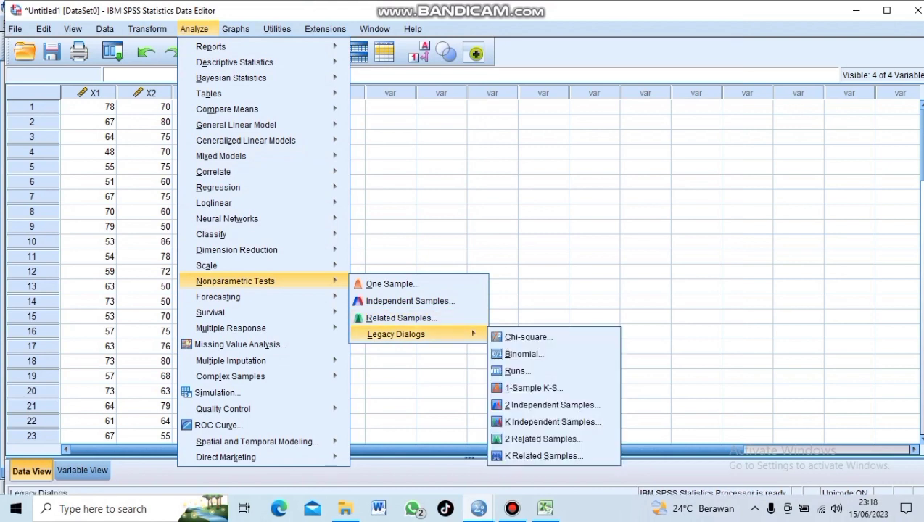
left_click(534, 388)
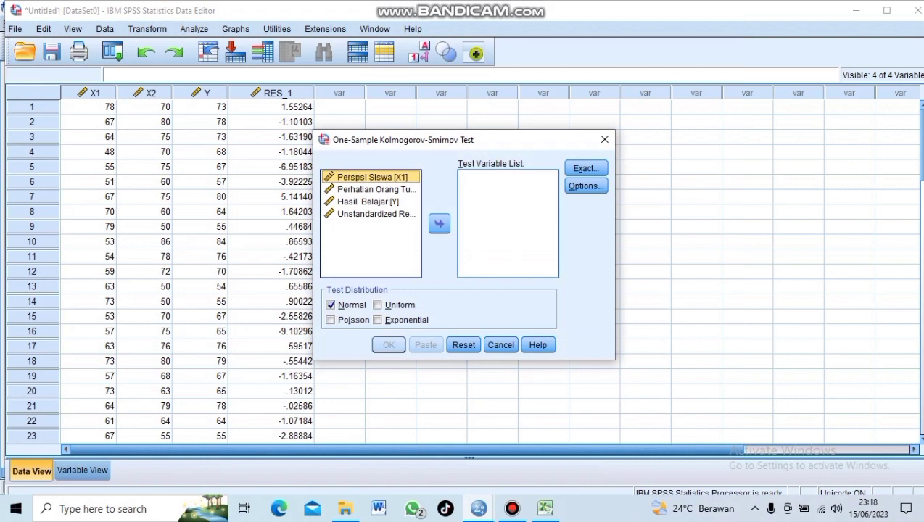
left_click(376, 214)
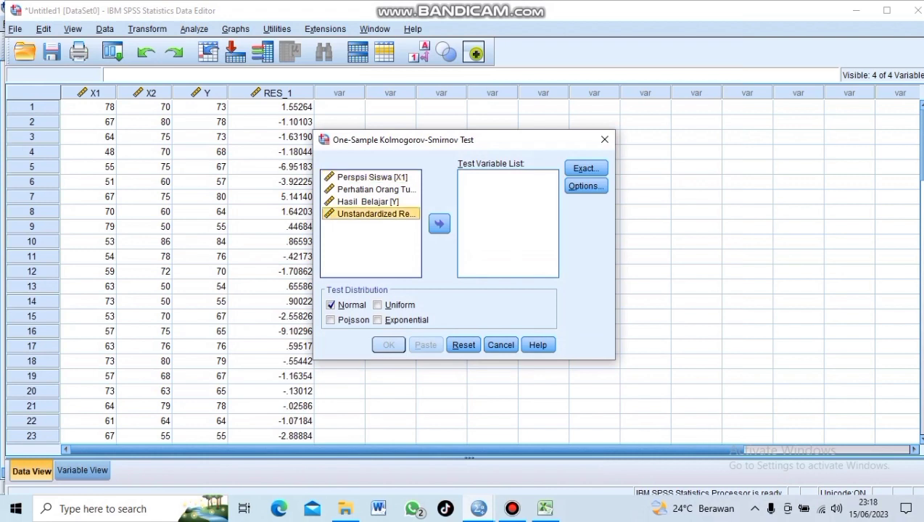
left_click(439, 225)
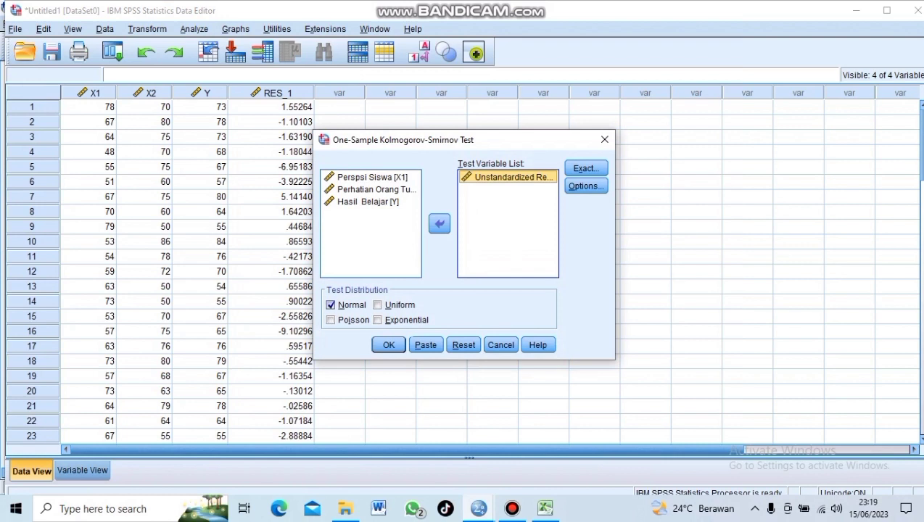
left_click(389, 345)
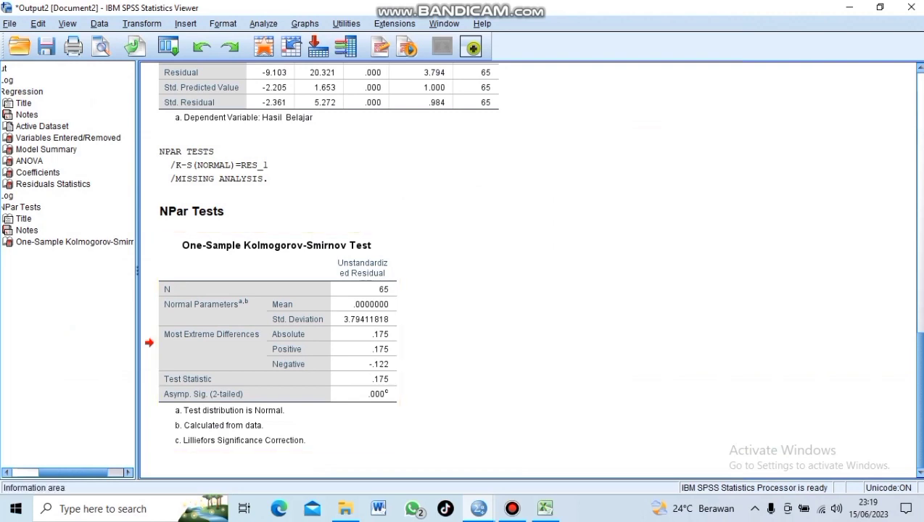
- Set up a Means comparison in the Data Editor with Hasil Belajar [Y] as dependent and Perspsi Siswa [X1] as independent variable
left_click(479, 509)
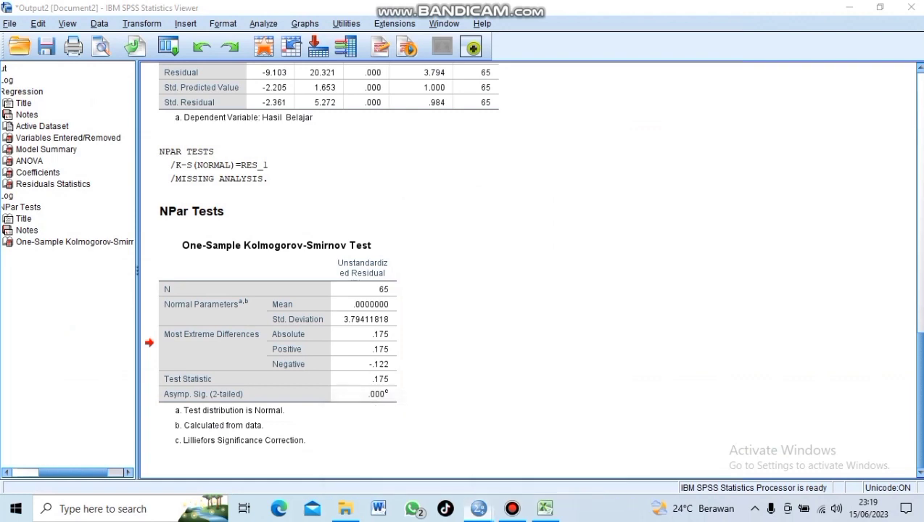
mouse_move(479, 509)
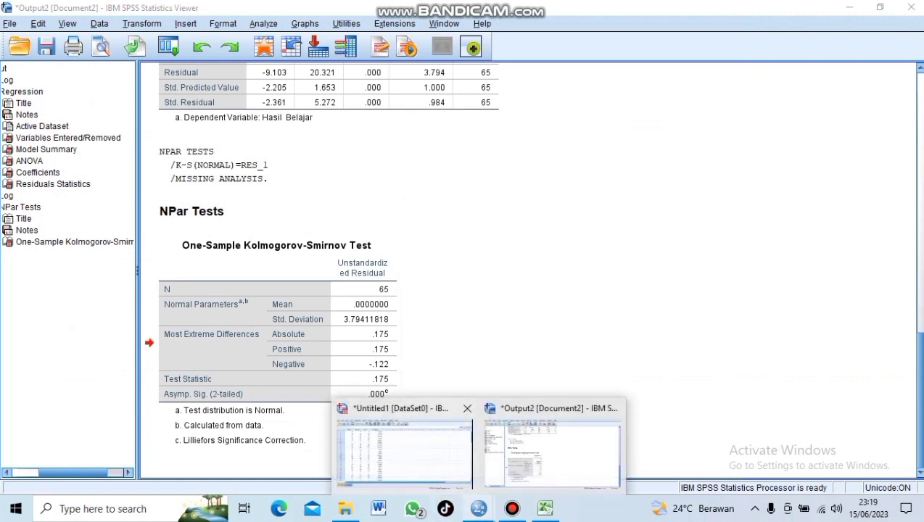
left_click(405, 450)
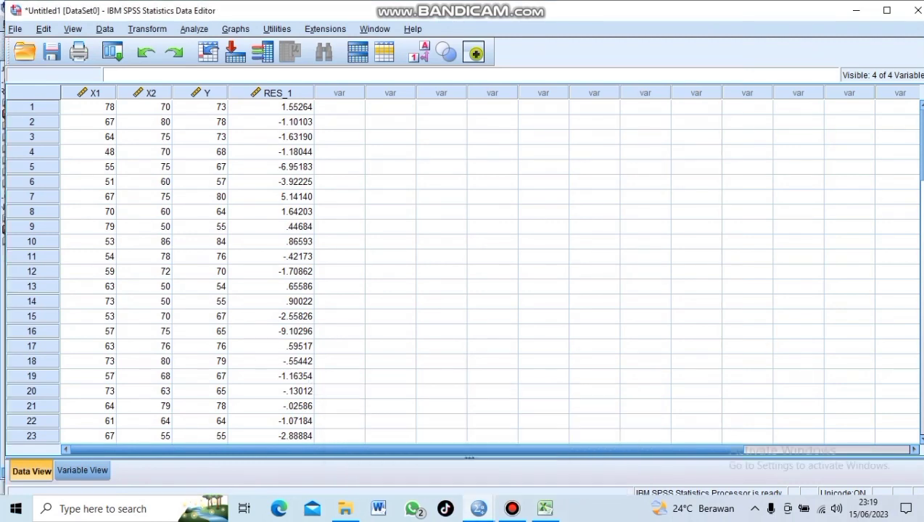
left_click(195, 29)
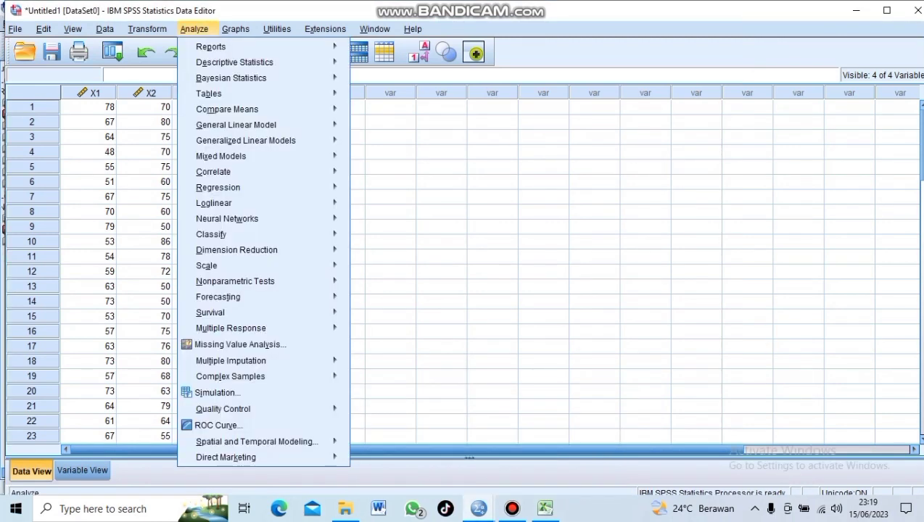
mouse_move(236, 125)
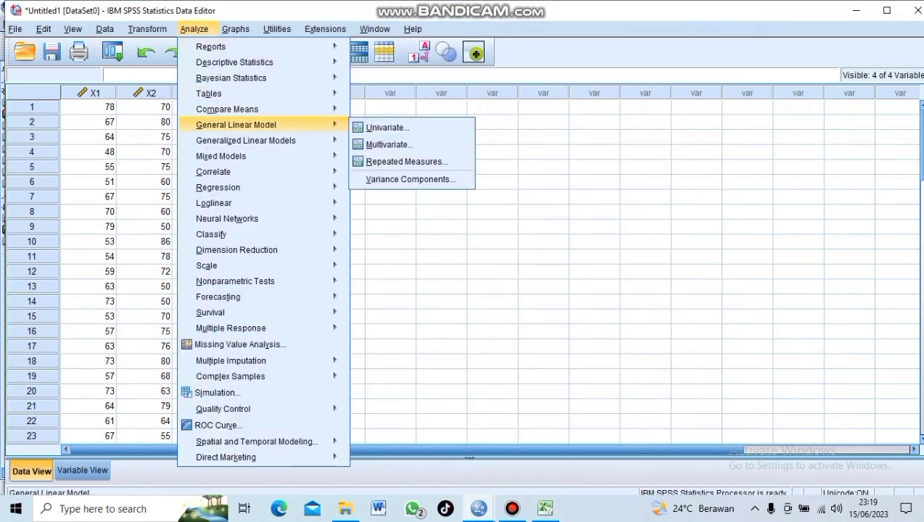
mouse_move(228, 109)
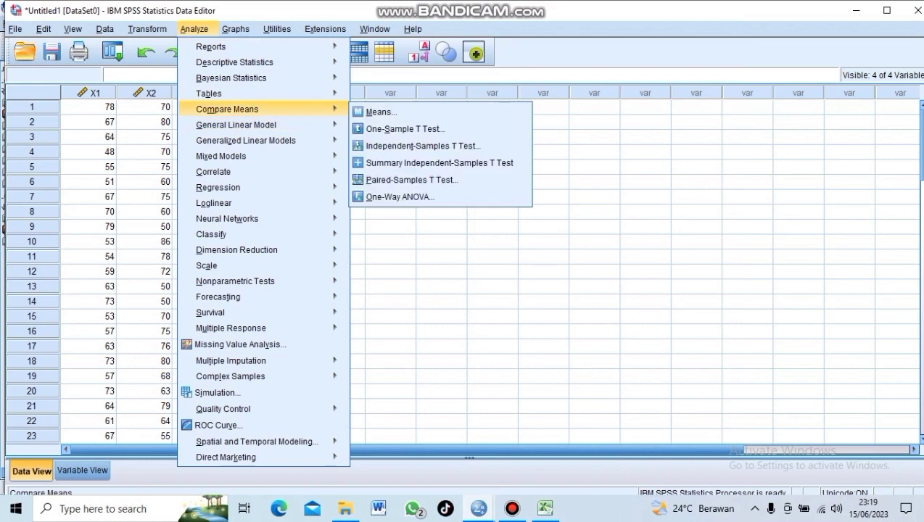
left_click(378, 112)
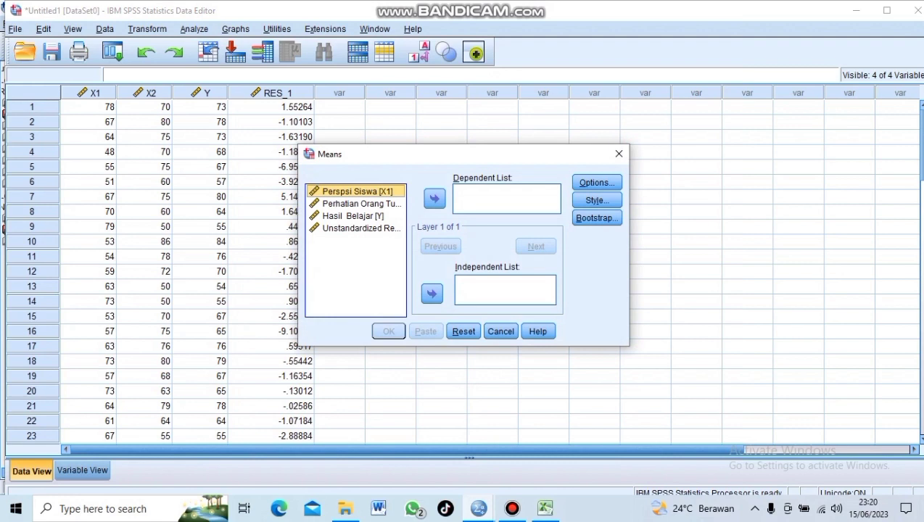
left_click(354, 217)
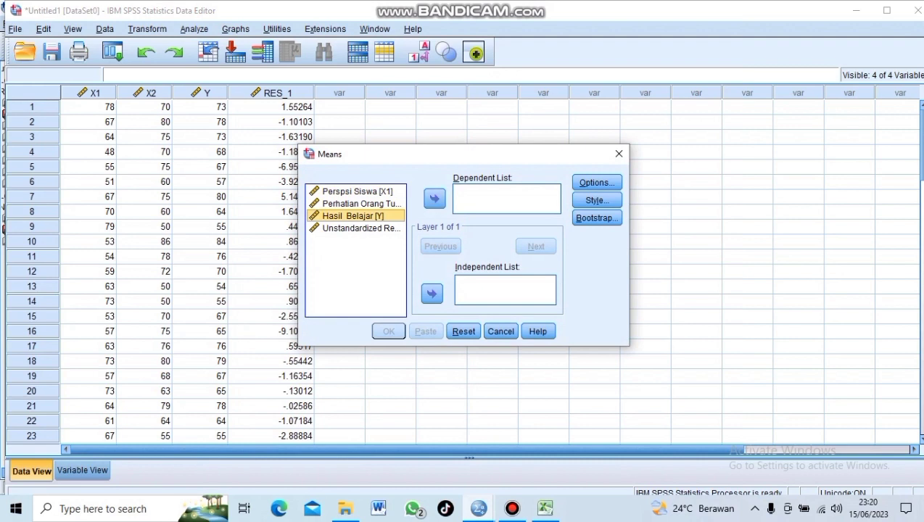
left_click(434, 198)
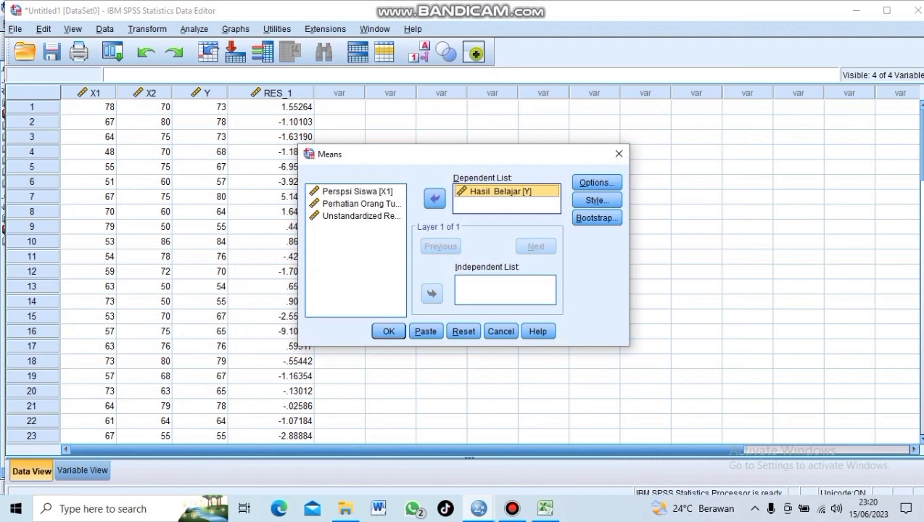
left_click(357, 192)
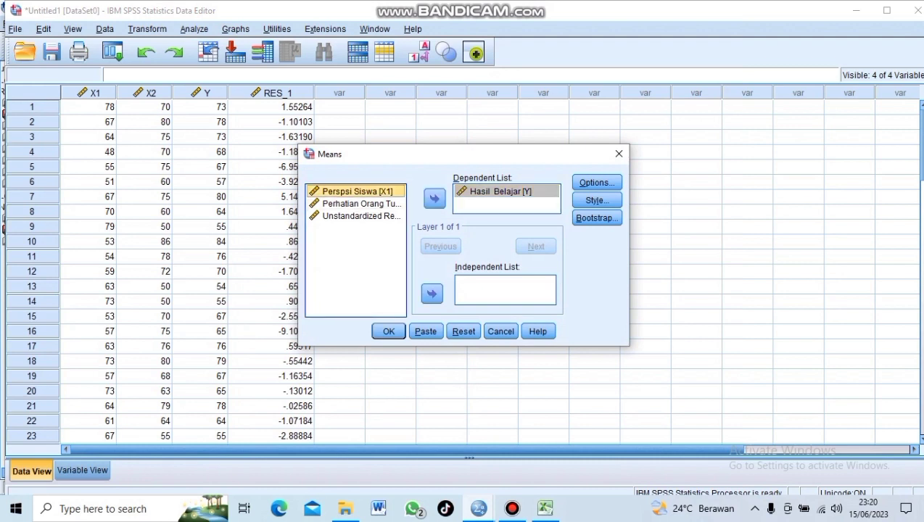
left_click(431, 293)
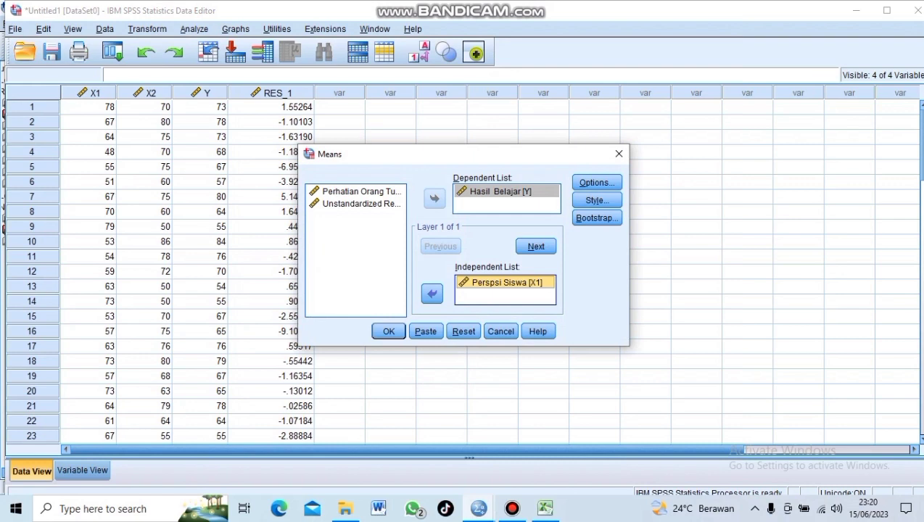
- Enable Test for linearity in the Means options and run the analysis for Y by X1
left_click(596, 182)
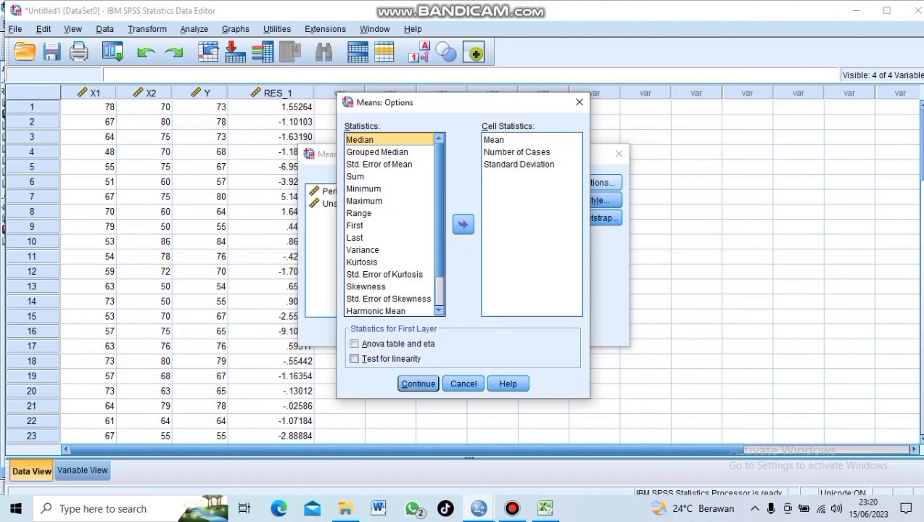
left_click(355, 359)
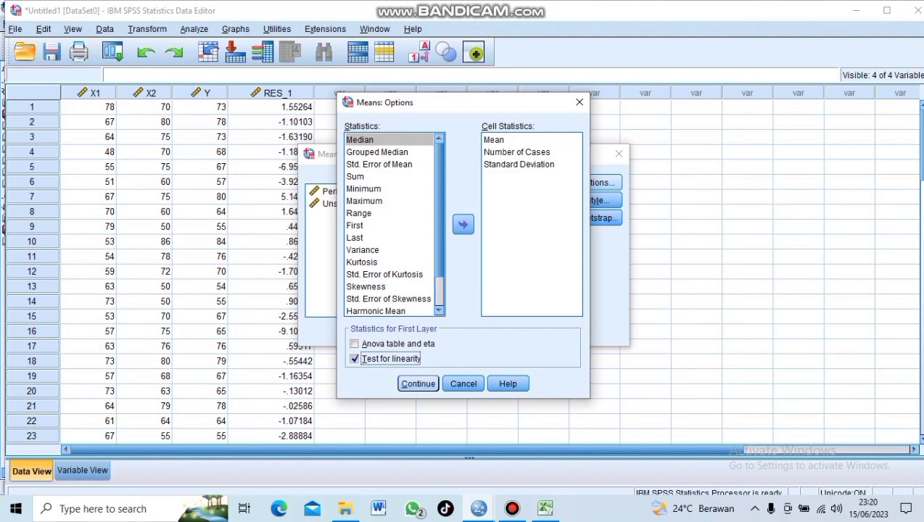
left_click(418, 384)
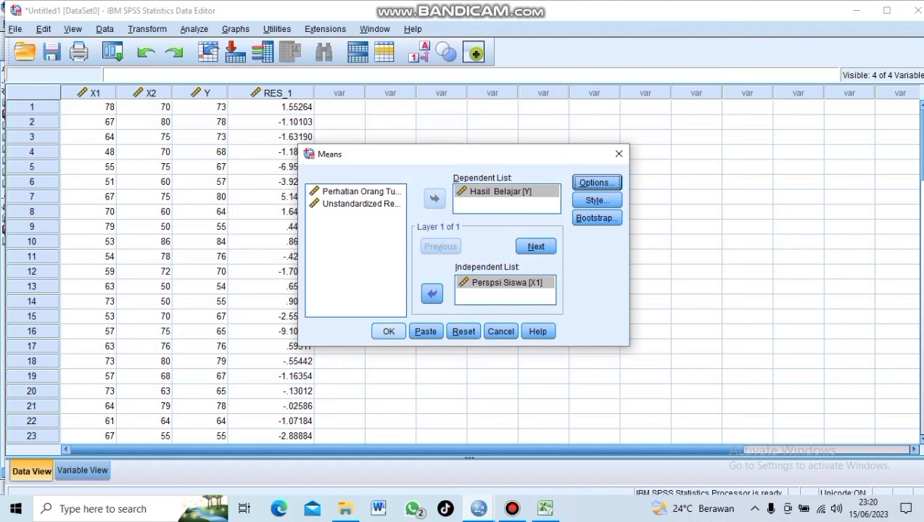
left_click(389, 332)
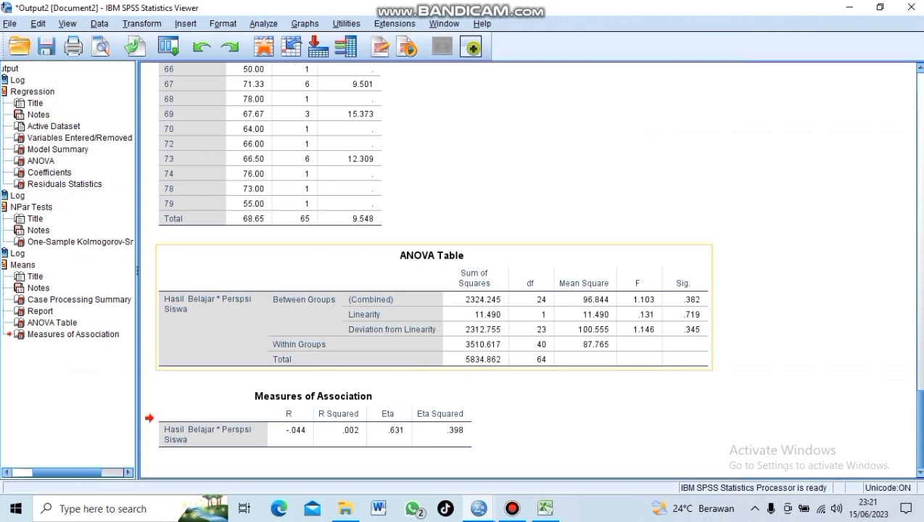
- Reopen the Means comparison for Hasil Belajar [Y] and replace Perspsi Siswa [X1] with Perhatian Orang Tua [X2] as the independent variable
key("alt+Tab")
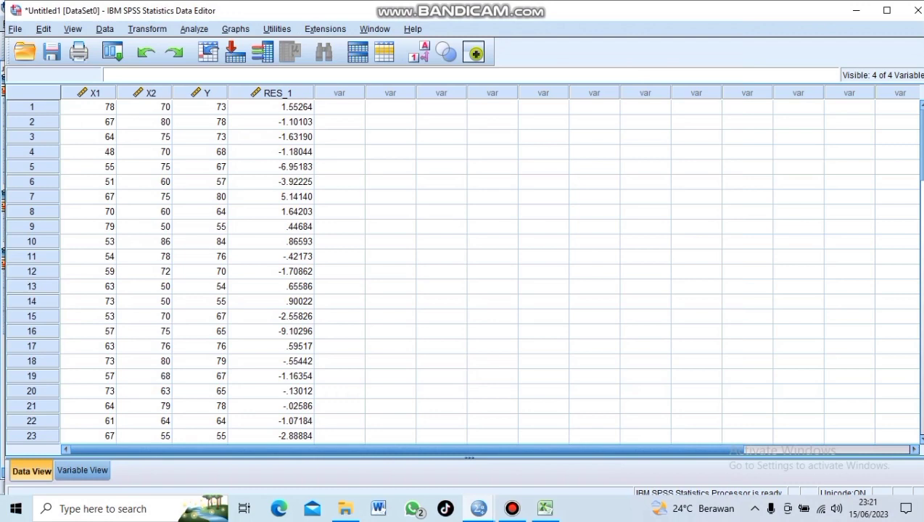
left_click(194, 29)
mouse_move(231, 78)
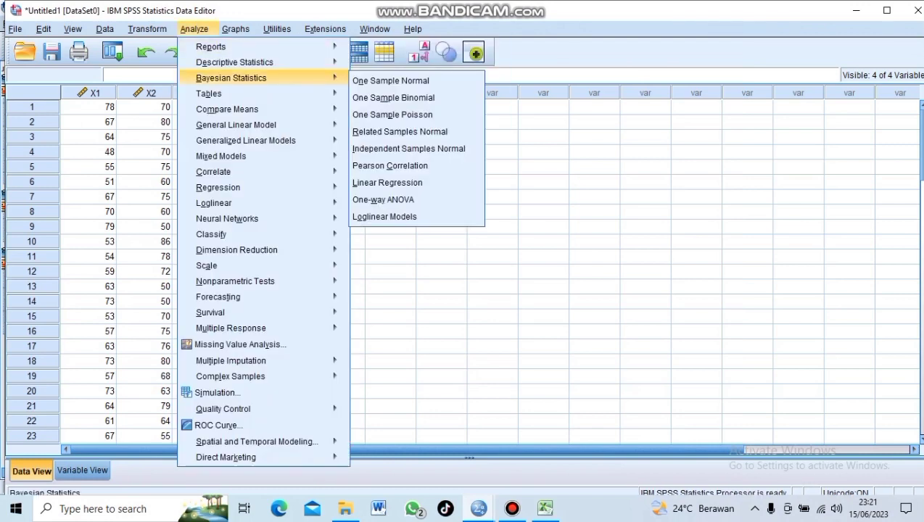
mouse_move(227, 108)
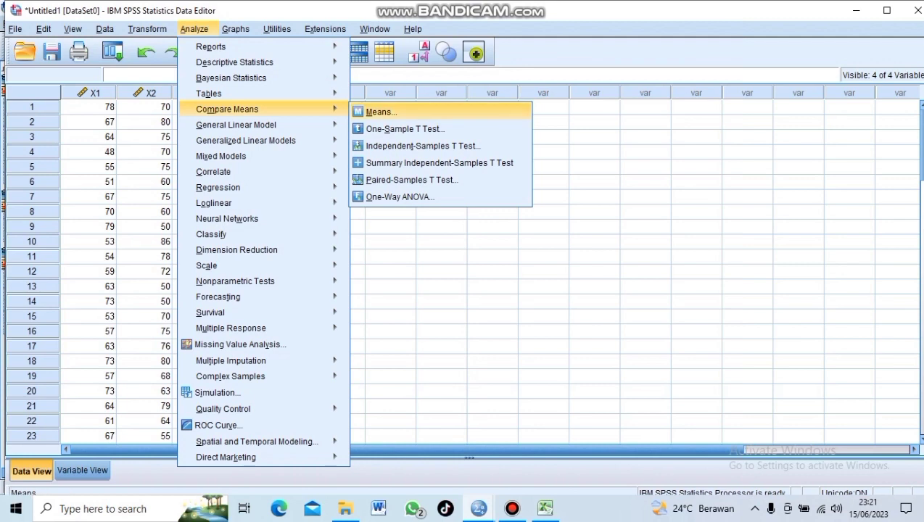
left_click(382, 113)
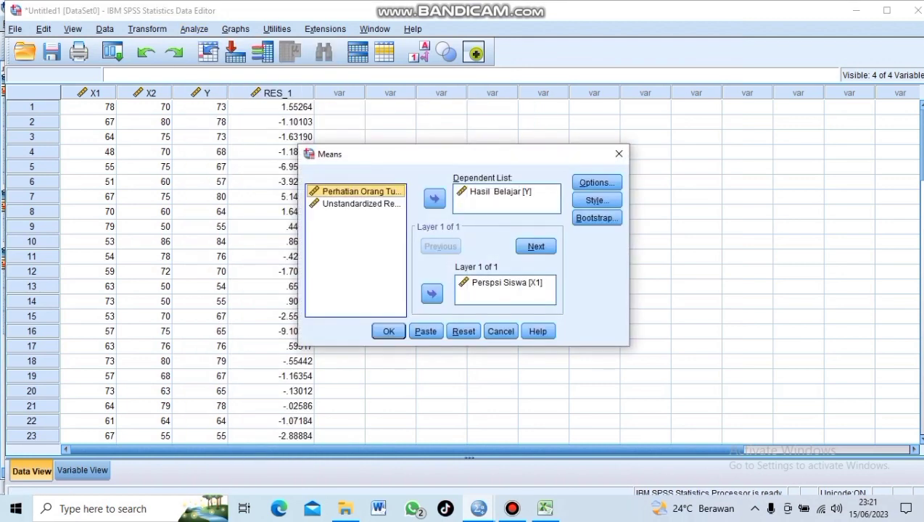
left_click(507, 283)
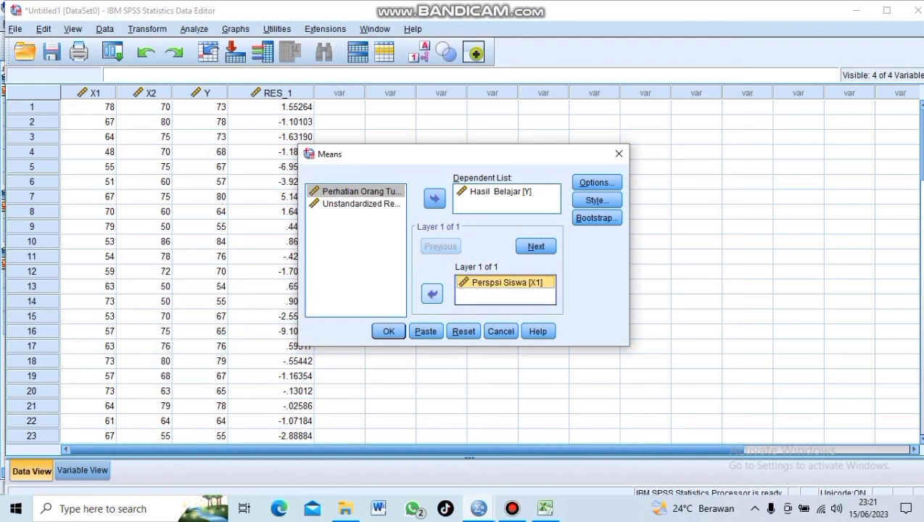
left_click(433, 294)
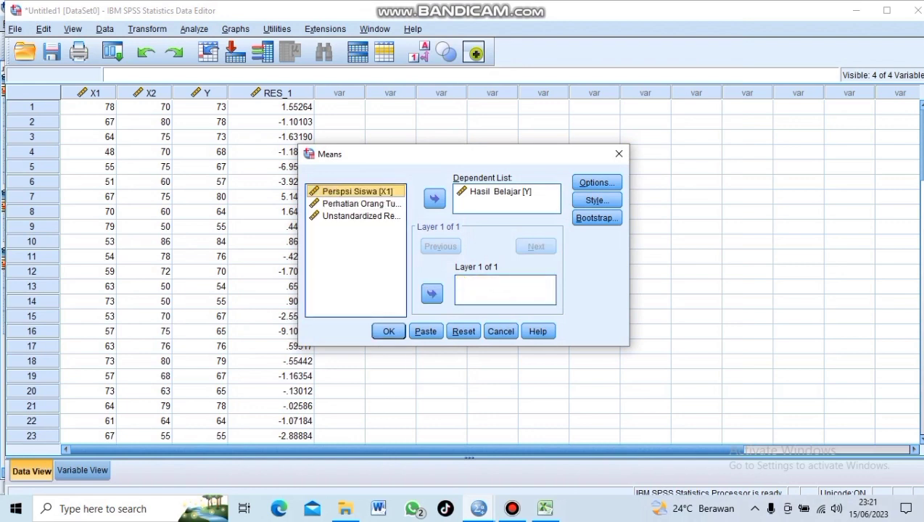
left_click(361, 204)
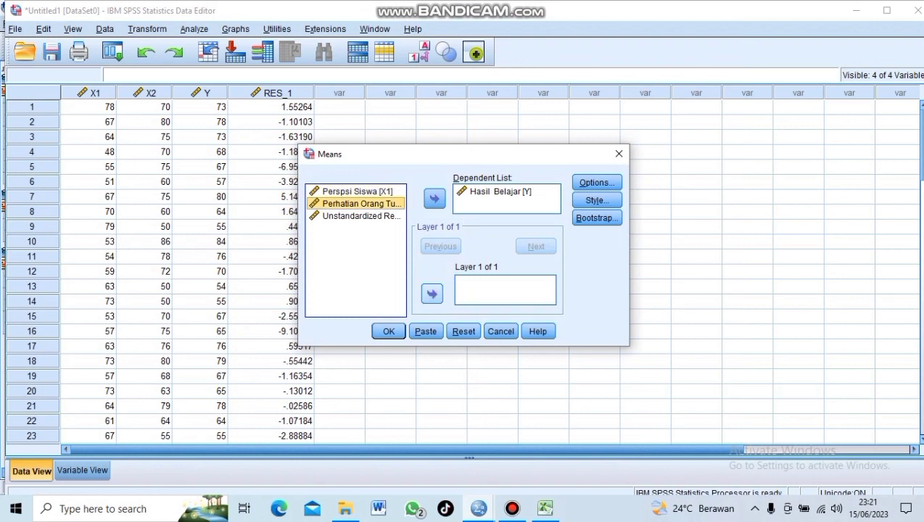
left_click(433, 294)
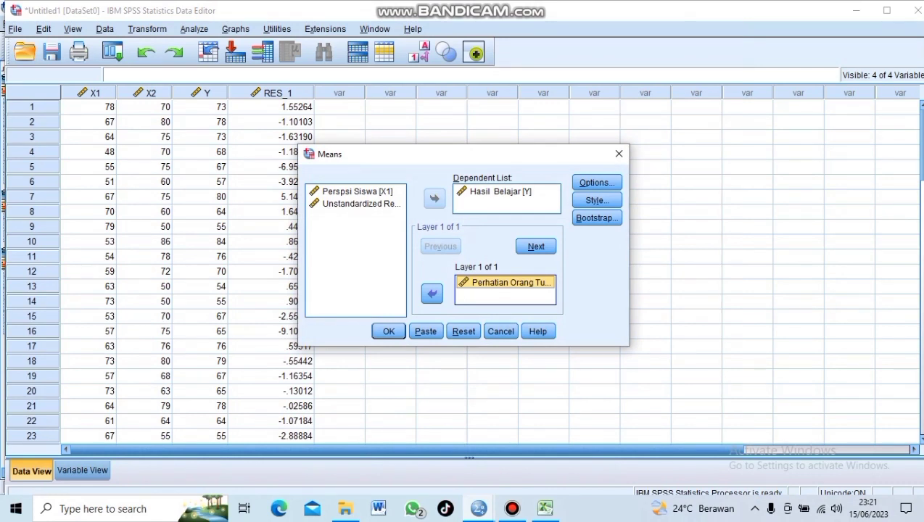
- Run the Means analysis for Y by X2 with Test for linearity kept selected in its options
left_click(597, 183)
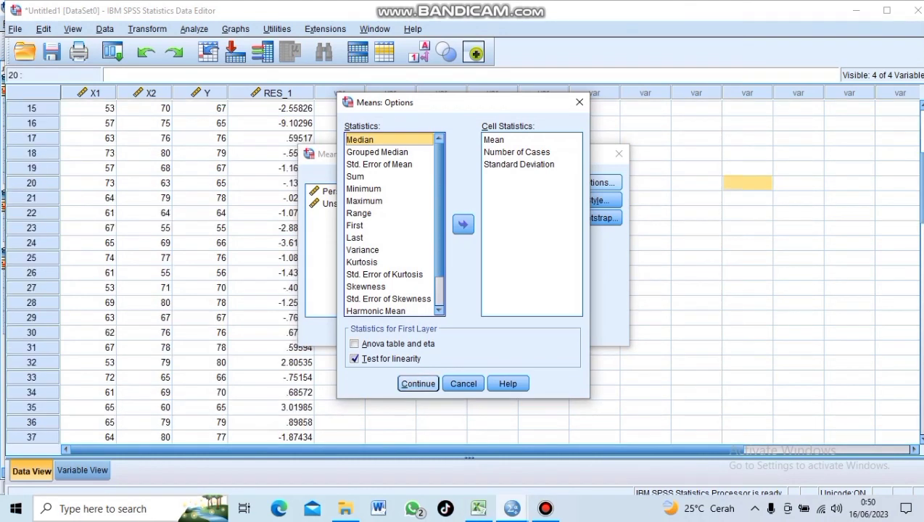
key("Return")
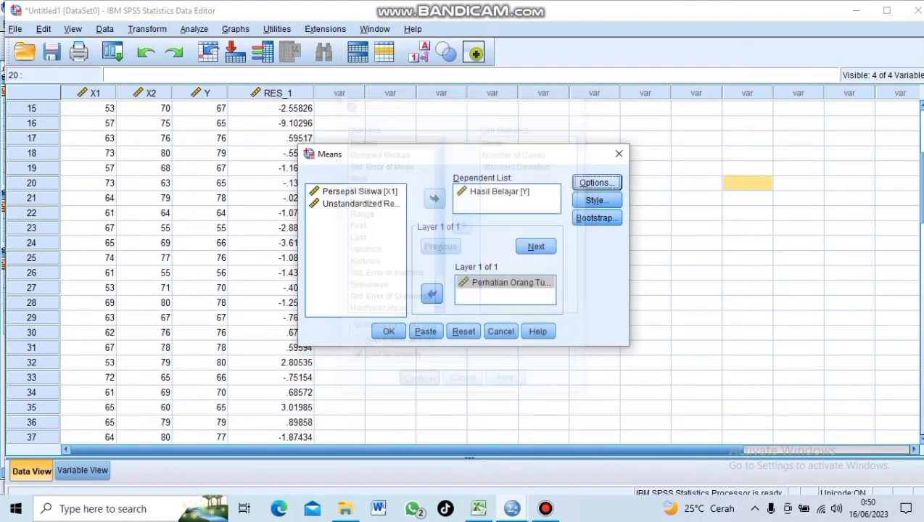
key("Return")
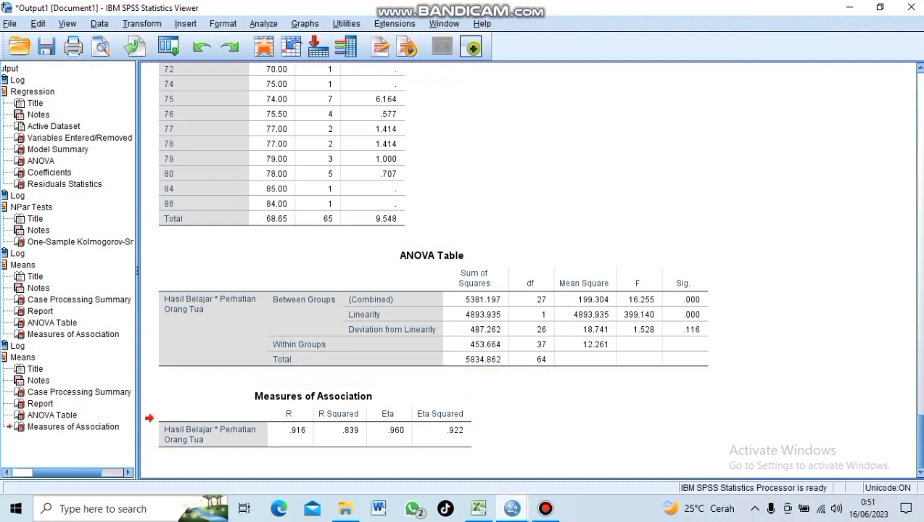
- Start a Compute Variable transformation in the Data Editor with Abs_RES as the target variable
mouse_move(513, 509)
left_click(443, 435)
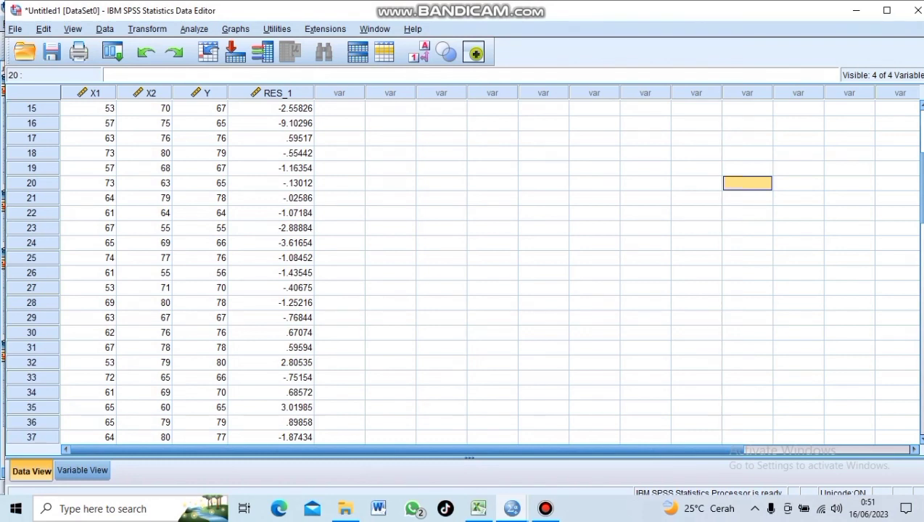
left_click(147, 29)
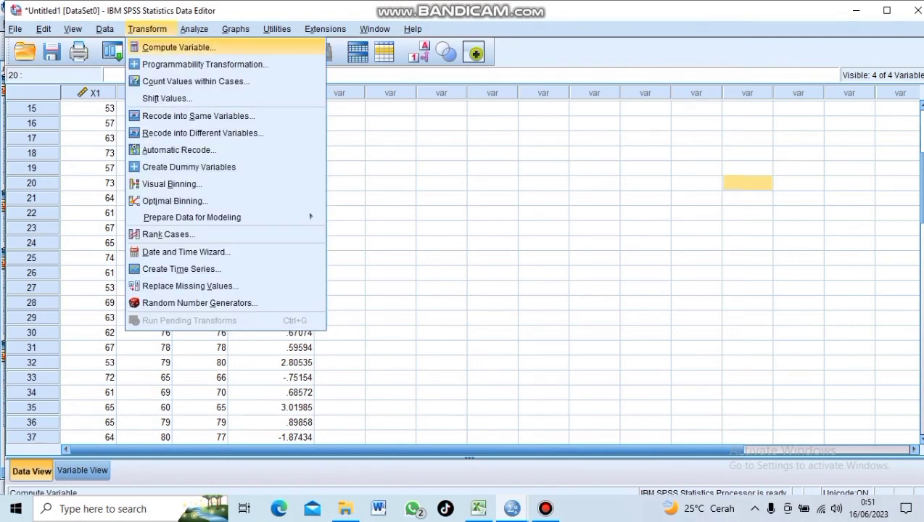
key("Return")
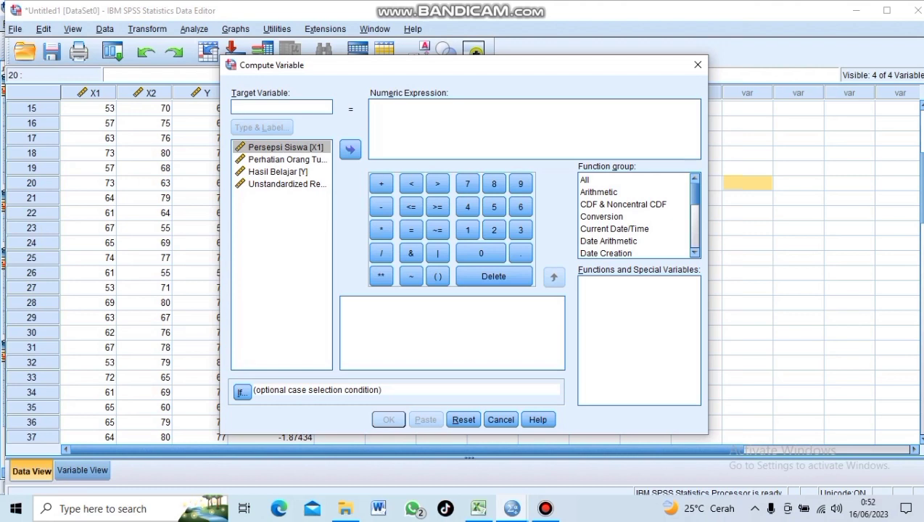
type("Abs.")
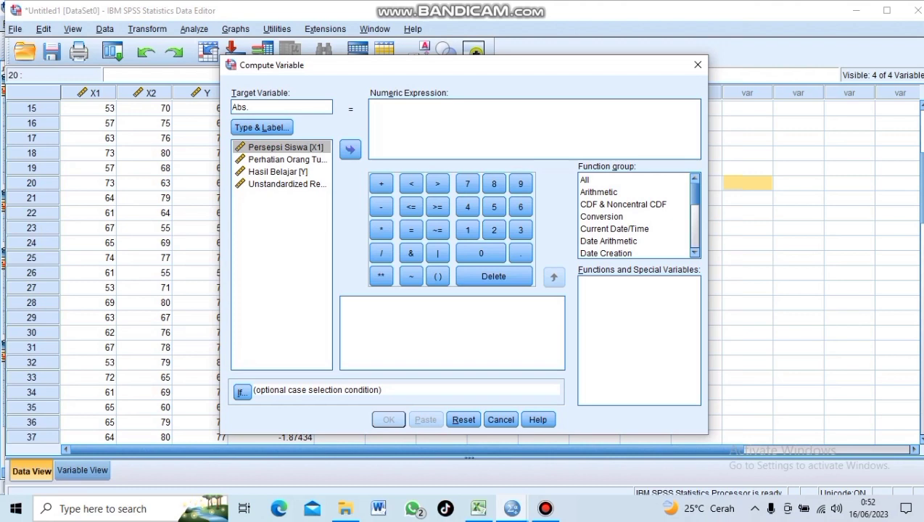
type("ReS")
key("BackSpace")
key("BackSpace")
type("ES")
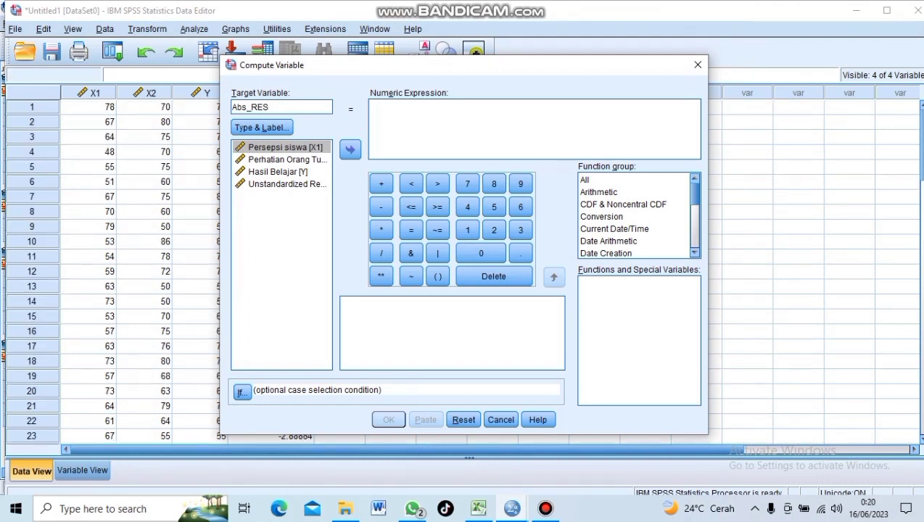
- Enter the numeric expression ABS(RES_1) for Abs_RES and compute the variable
left_click(371, 107)
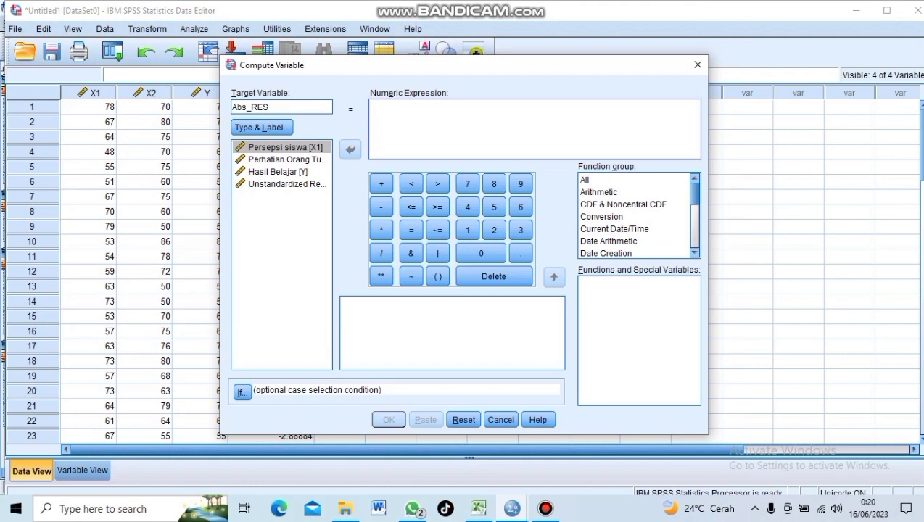
type("RE")
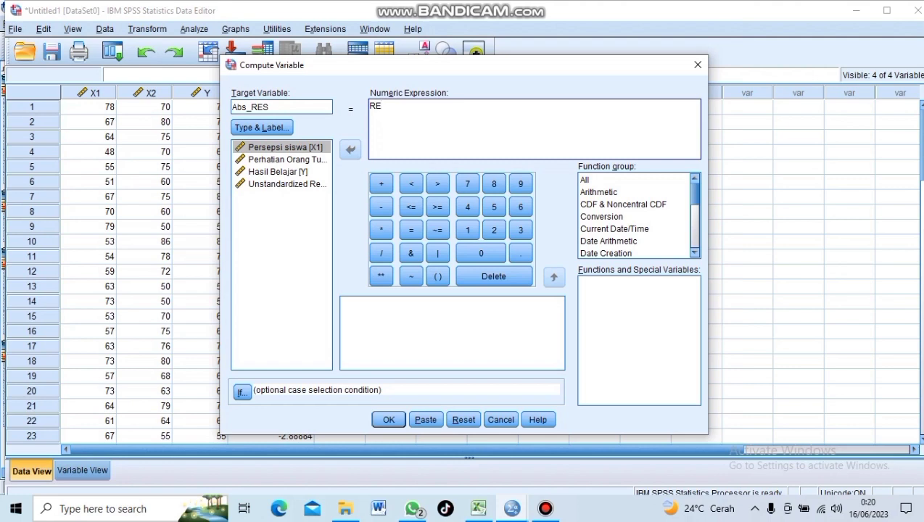
key("BackSpace")
key("BackSpace")
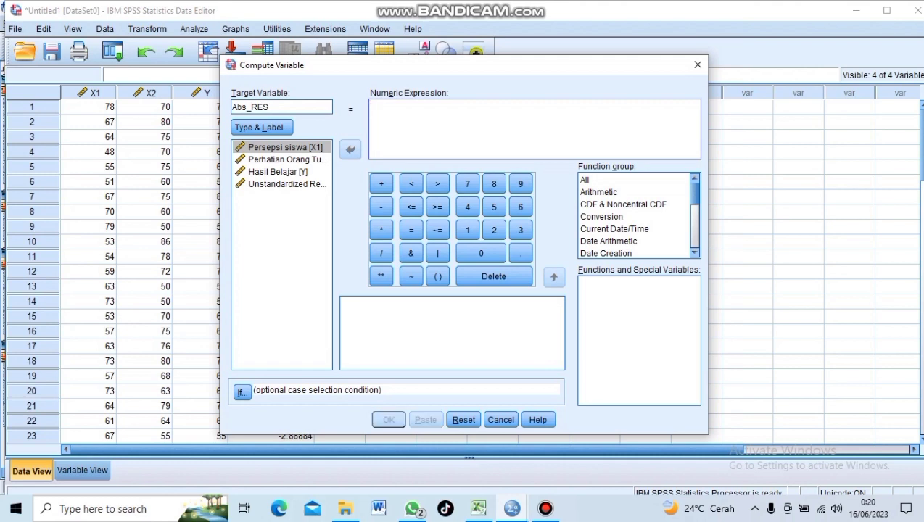
type("ABS")
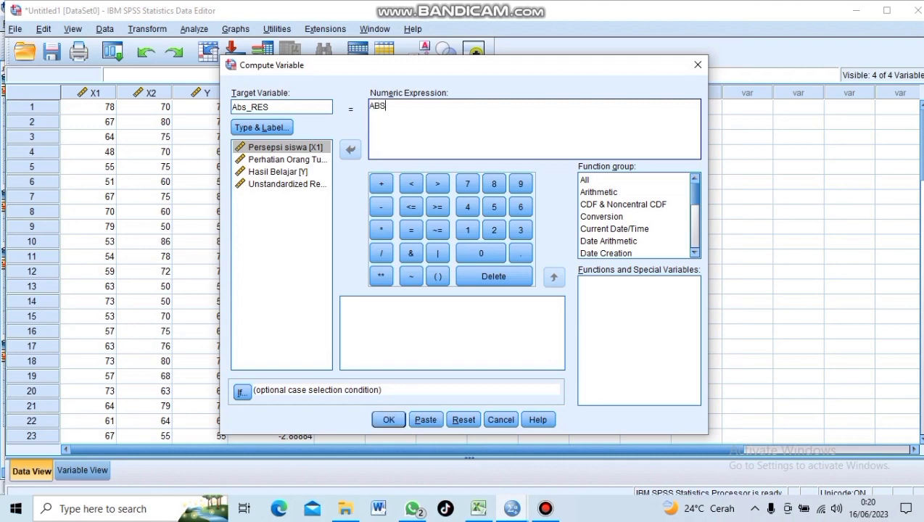
type("()")
type("REA")
type("_1")
type(")")
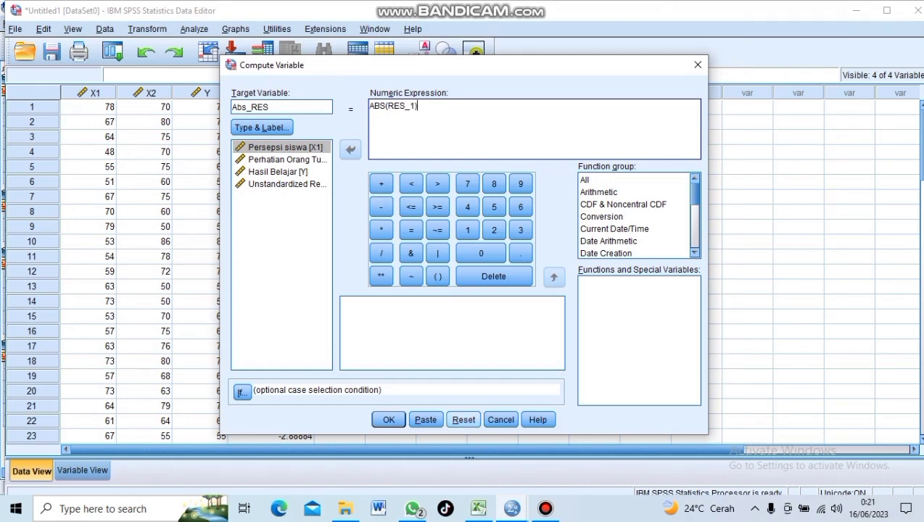
left_click(389, 420)
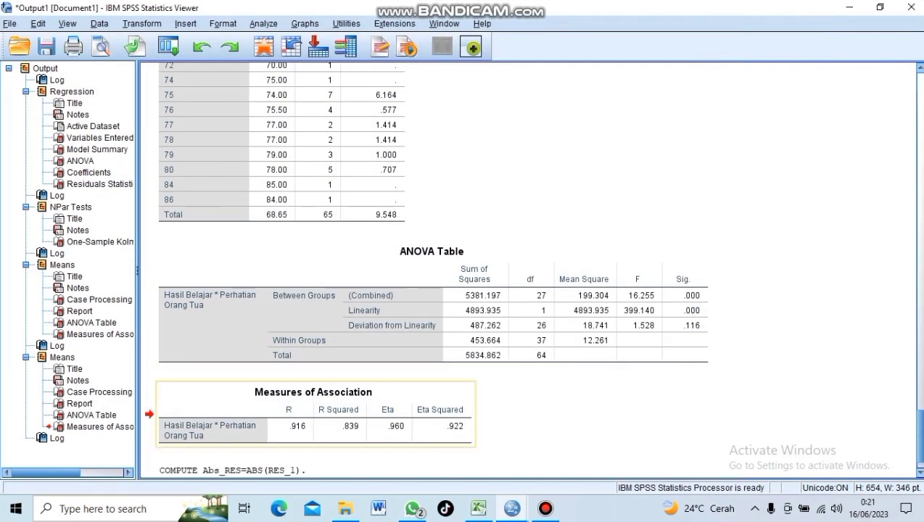
- Return to the Data Editor, open Linear Regression and remove Hasil Belajar [Y] as the dependent variable
mouse_move(479, 509)
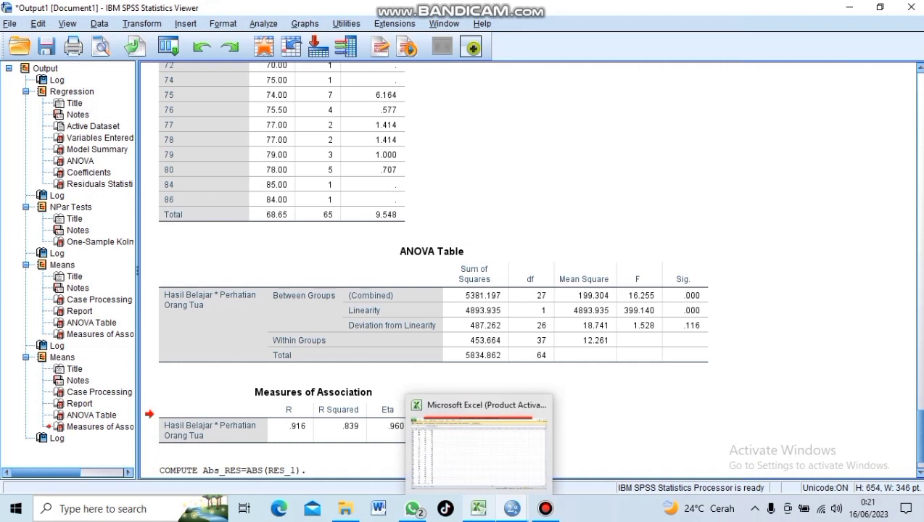
left_click(479, 454)
left_click(513, 509)
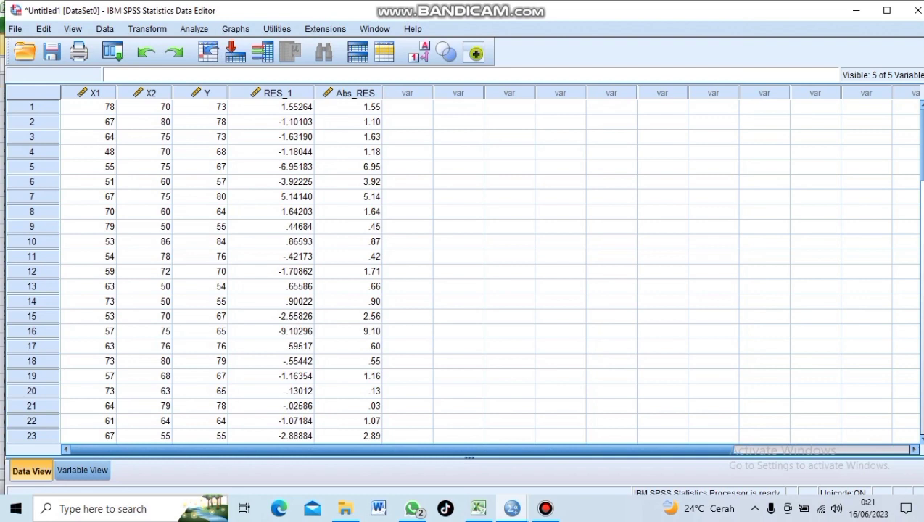
left_click(194, 29)
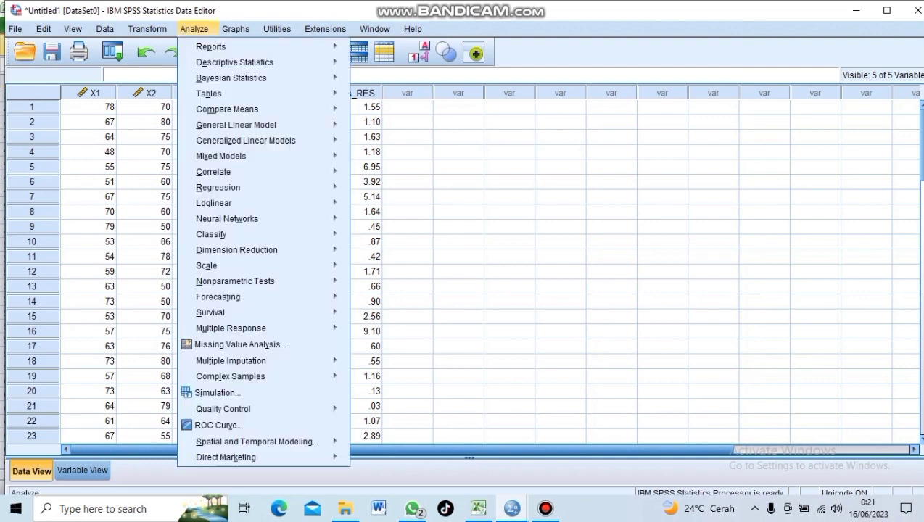
mouse_move(239, 109)
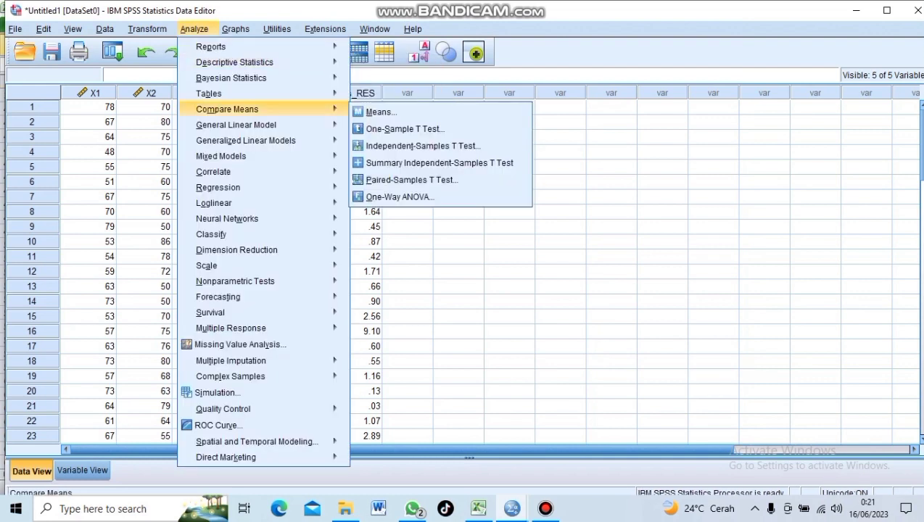
mouse_move(217, 187)
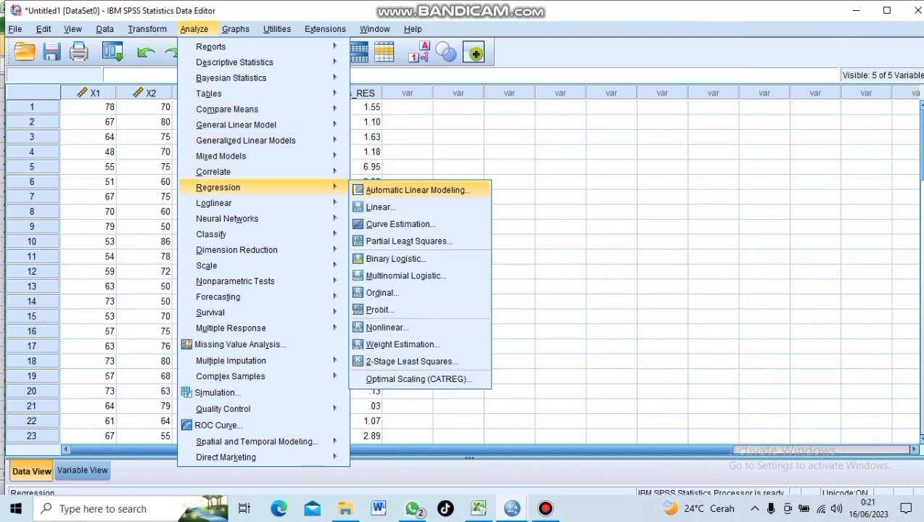
left_click(381, 207)
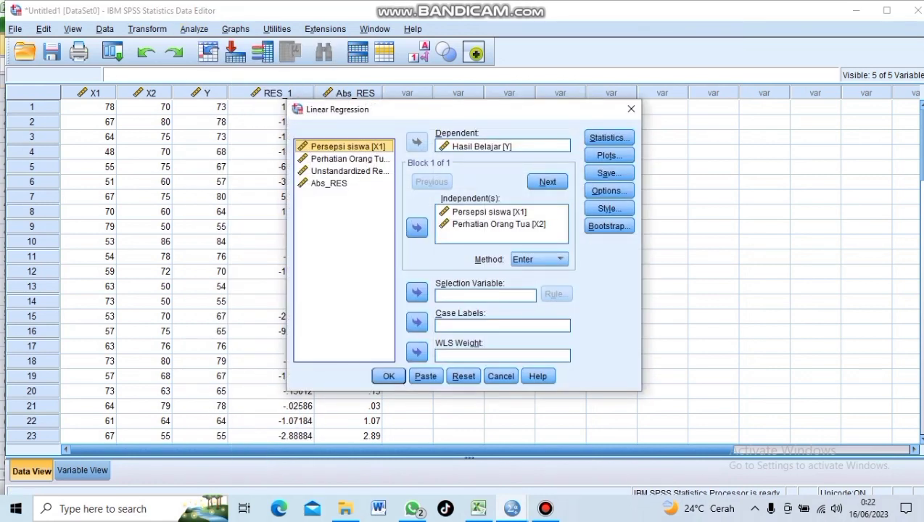
left_click(482, 147)
left_click(418, 142)
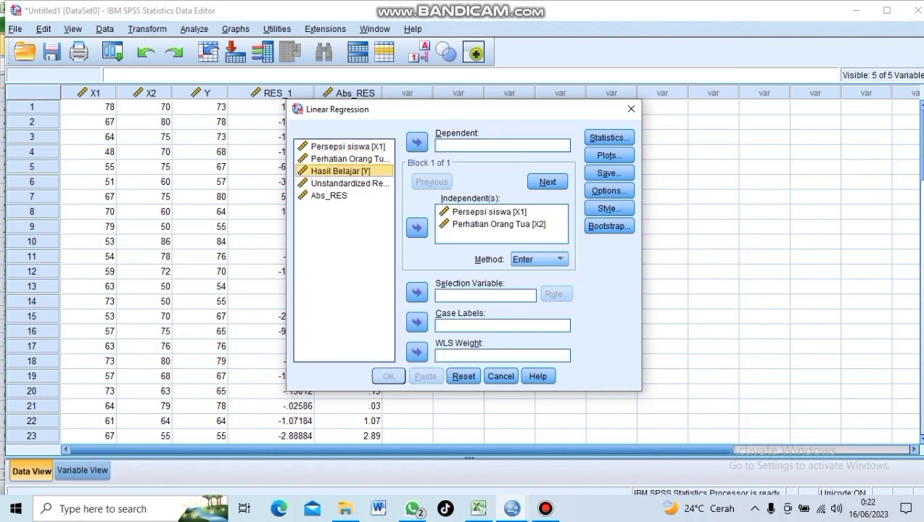
- Disable saving of Unstandardized residuals in the Linear Regression save options
left_click(329, 196)
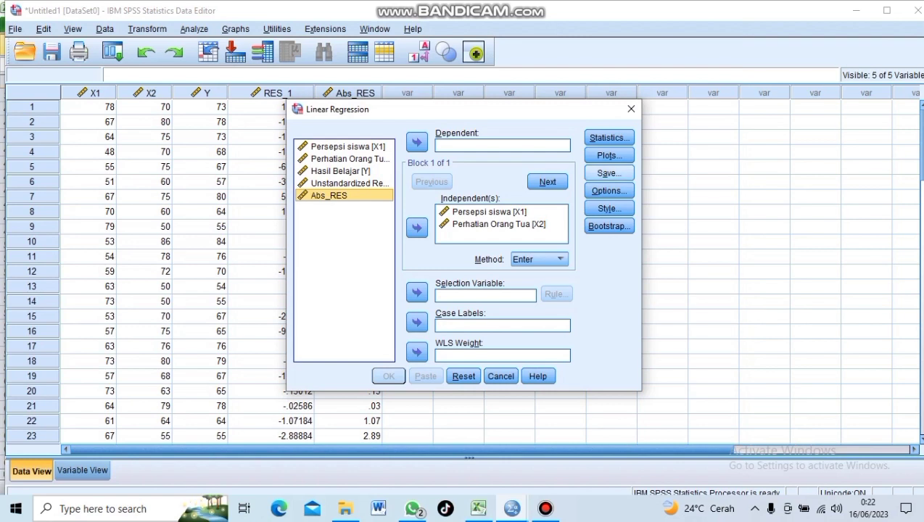
left_click(609, 173)
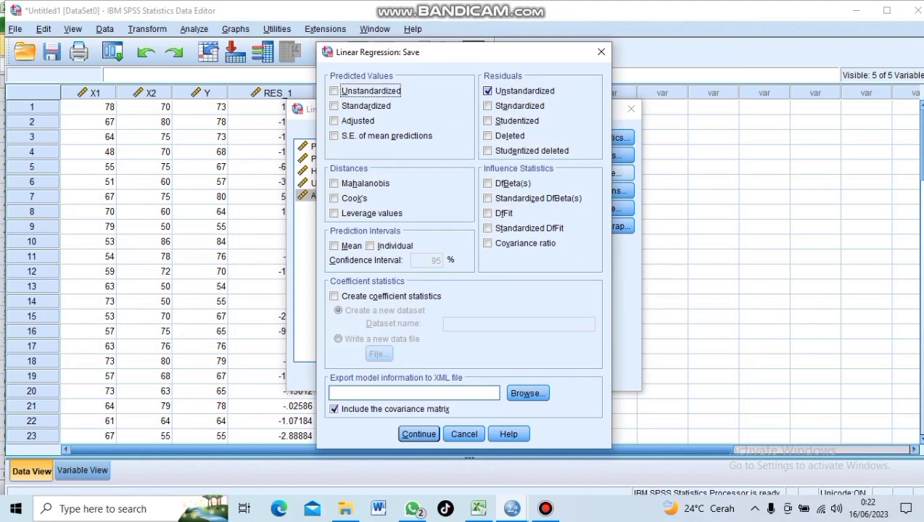
left_click(488, 91)
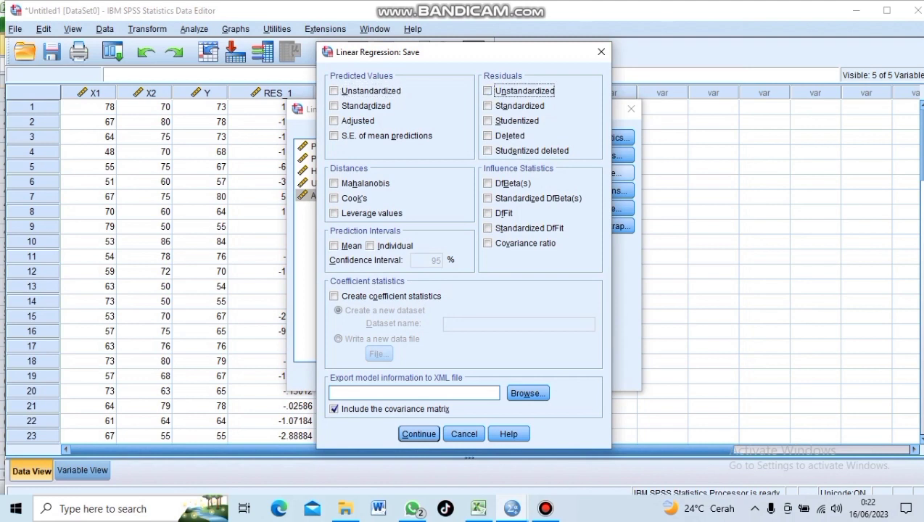
left_click(418, 434)
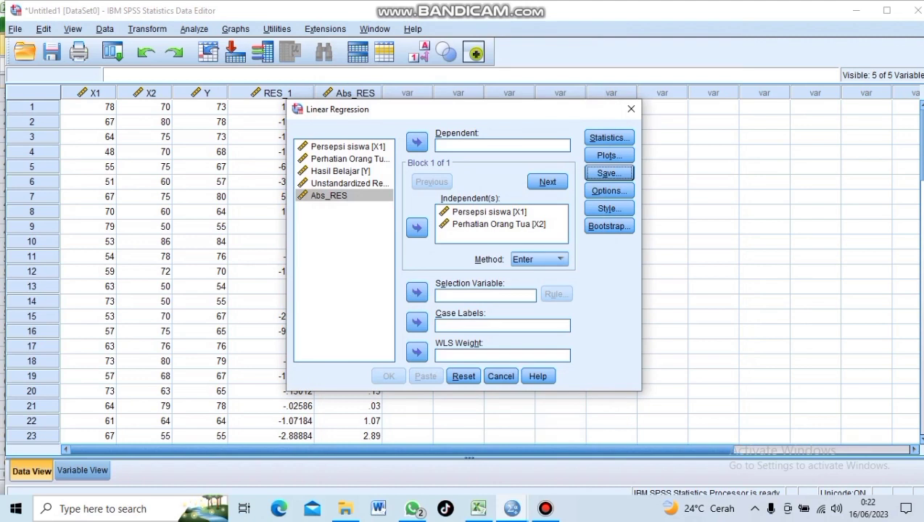
- Assign Abs_RES as the dependent variable, run the regression on X1 and X2, and review its output tables through Coefficients
left_click(502, 146)
left_click(330, 196)
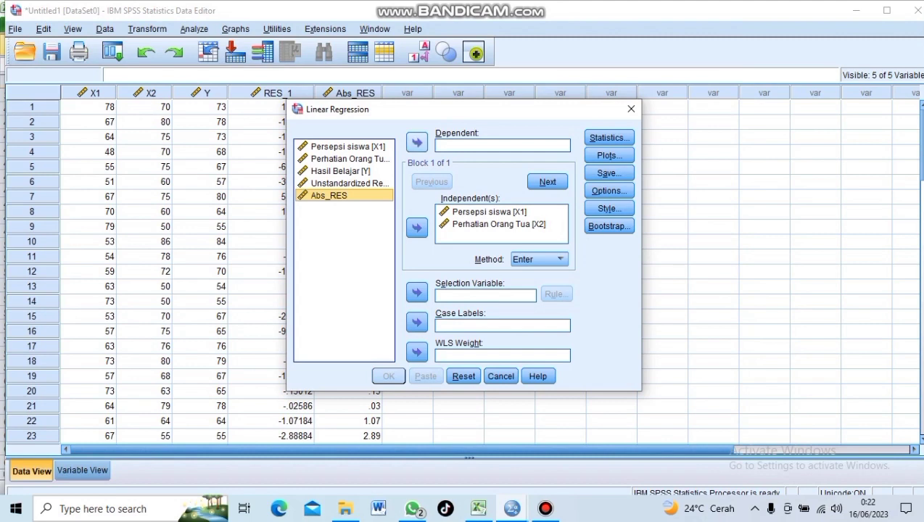
left_click(416, 142)
left_click(389, 376)
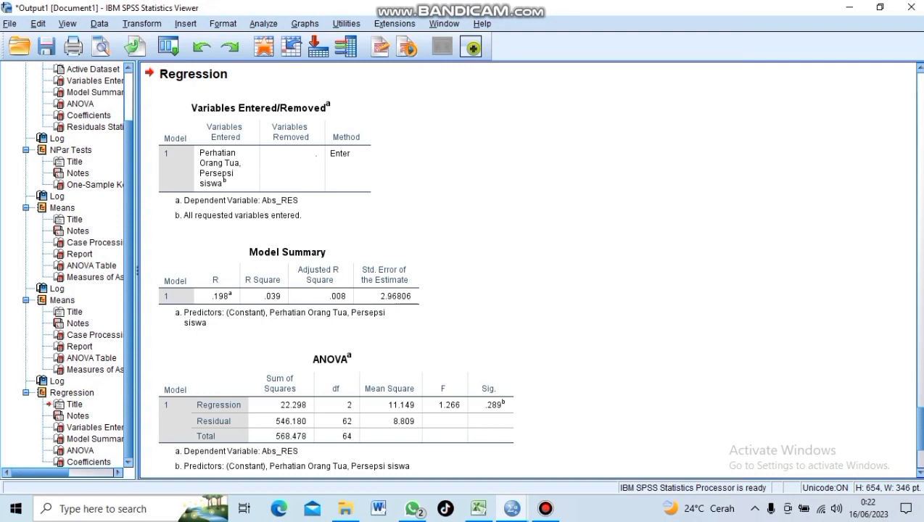
scroll(530, 270, "down", 4)
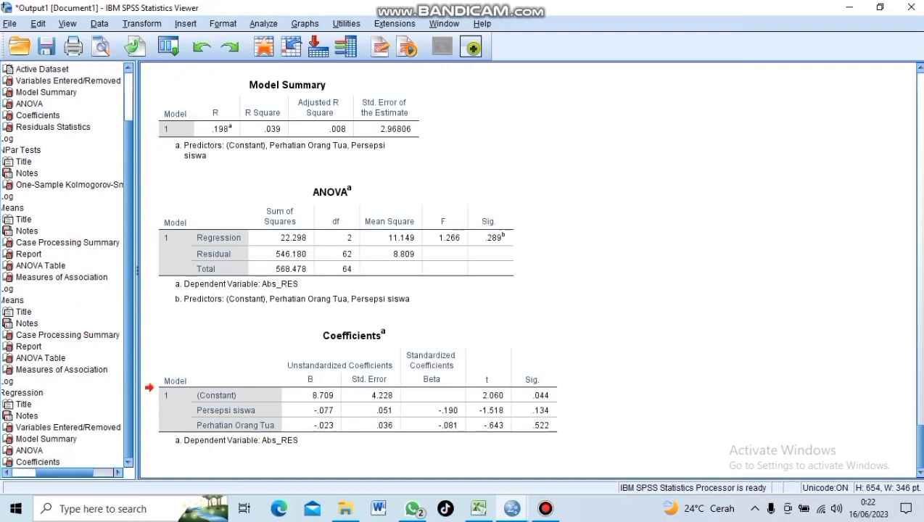
scroll(530, 270, "up", 4)
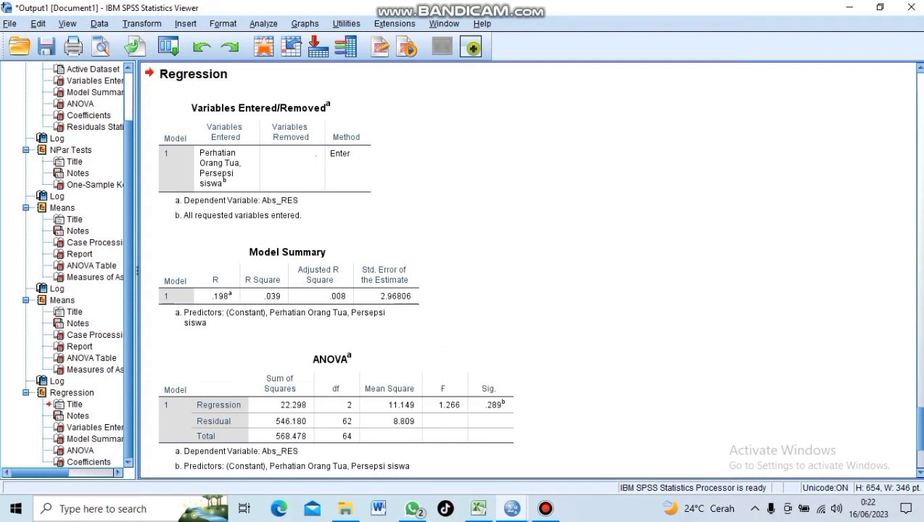
scroll(530, 270, "down", 4)
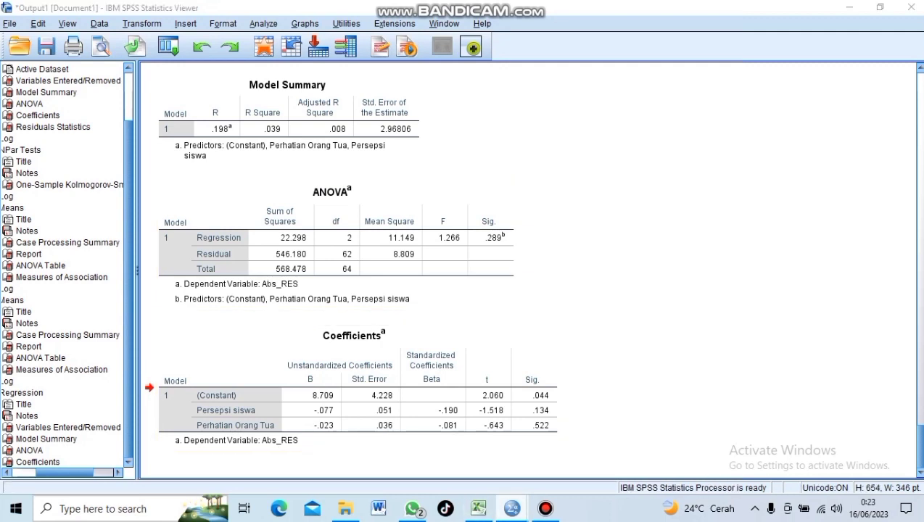
- Return to the Data Editor, open Linear Regression and replace Abs_RES with Hasil Belajar [Y] as the dependent variable
mouse_move(512, 508)
left_click(435, 439)
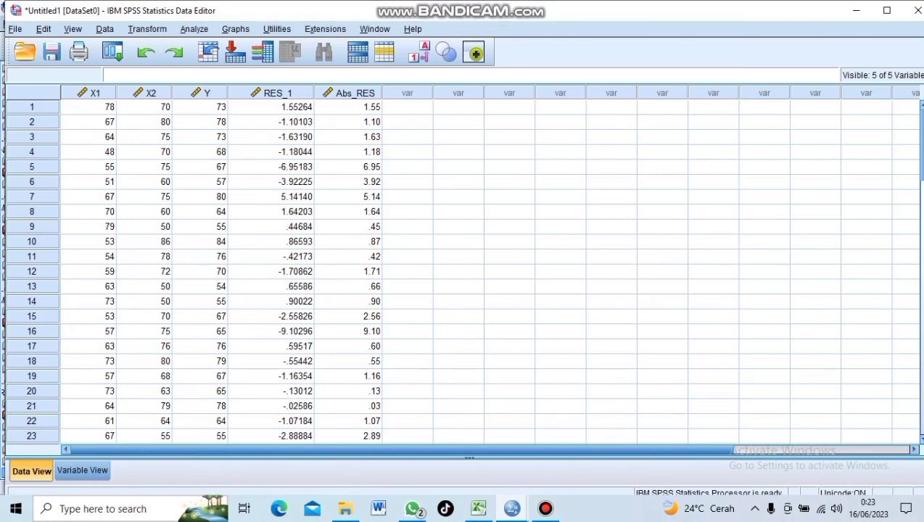
left_click(194, 29)
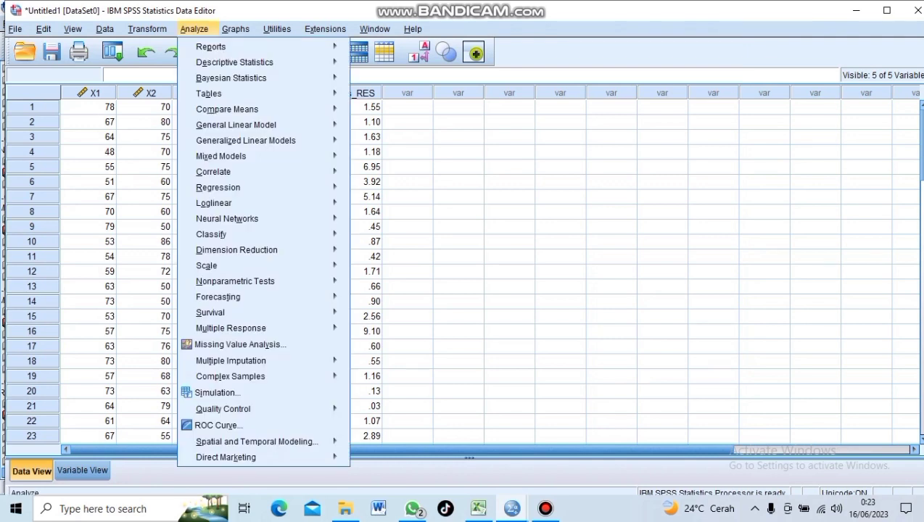
mouse_move(230, 78)
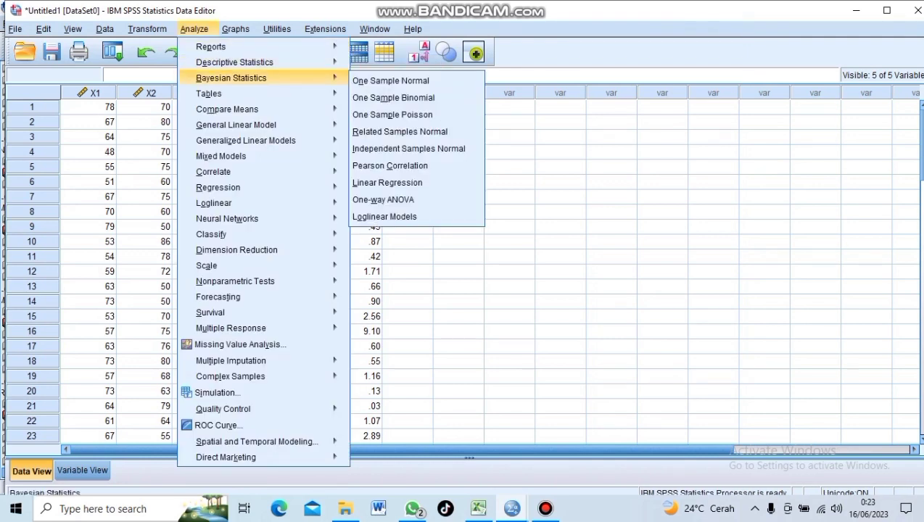
mouse_move(227, 109)
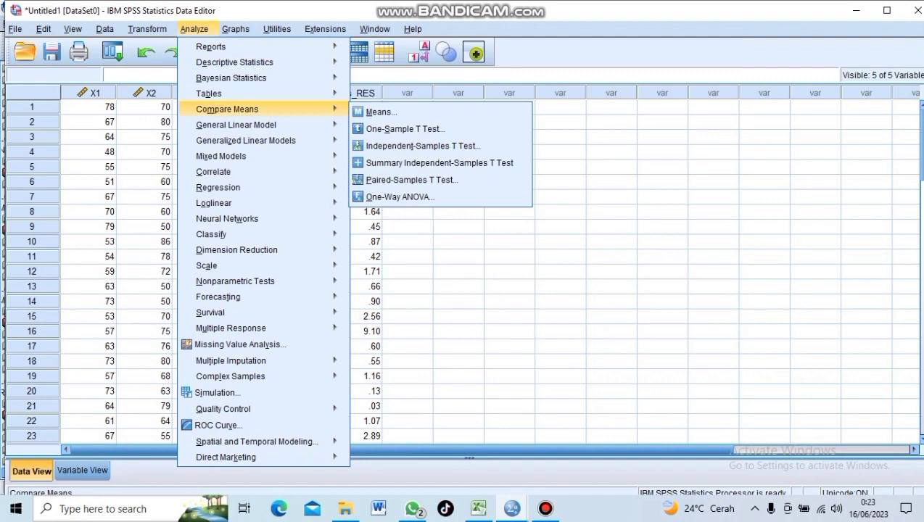
mouse_move(218, 187)
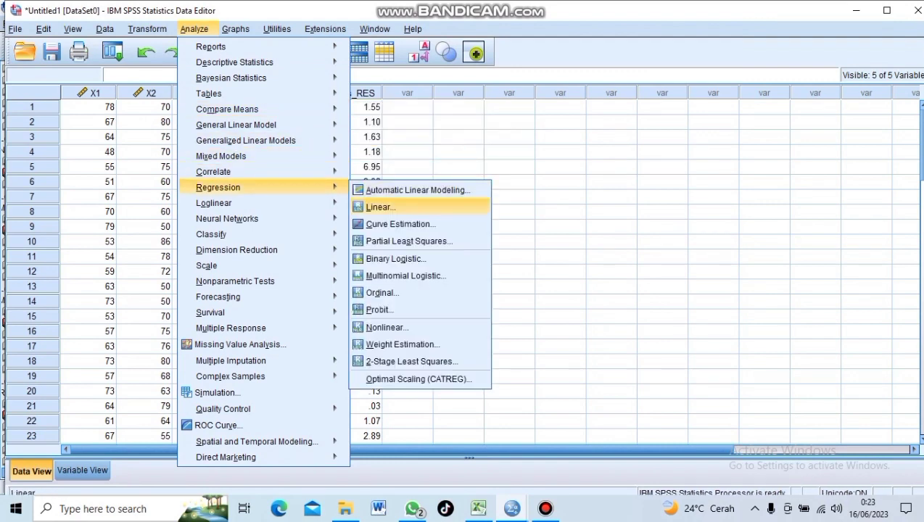
left_click(380, 206)
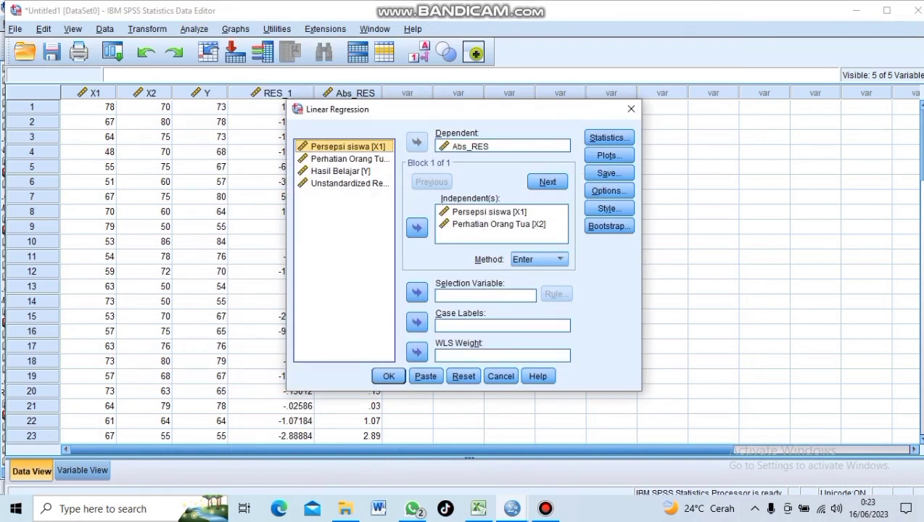
left_click(494, 146)
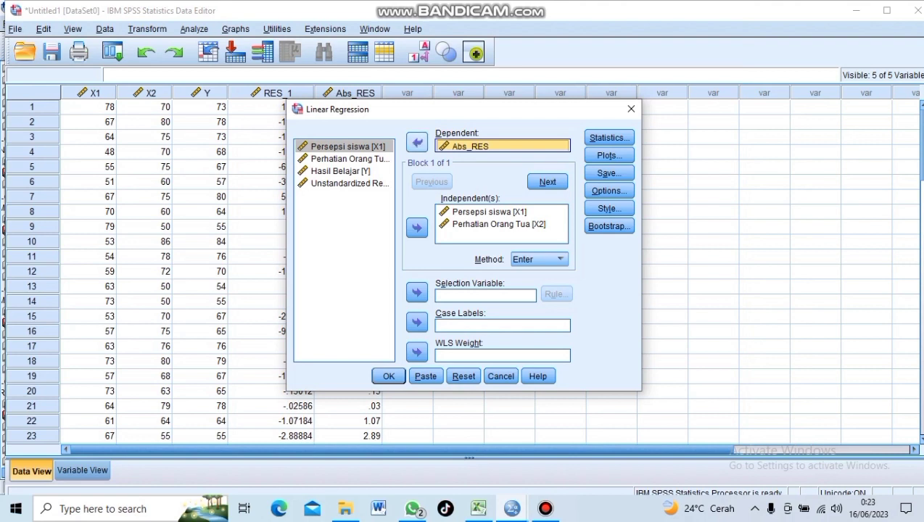
left_click(417, 142)
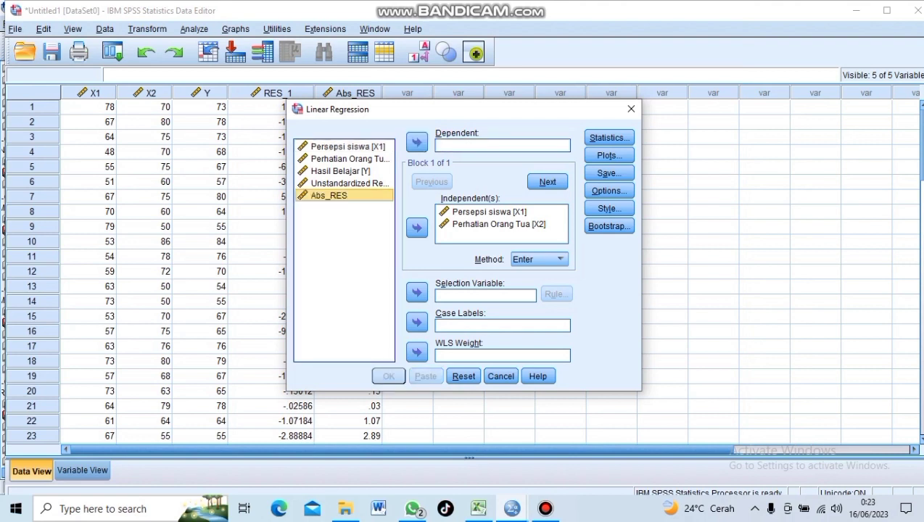
left_click(341, 171)
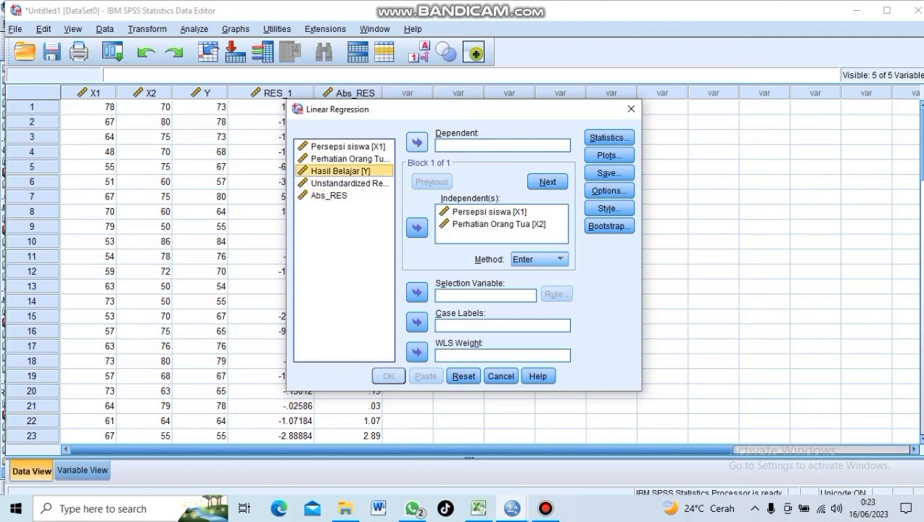
left_click(417, 142)
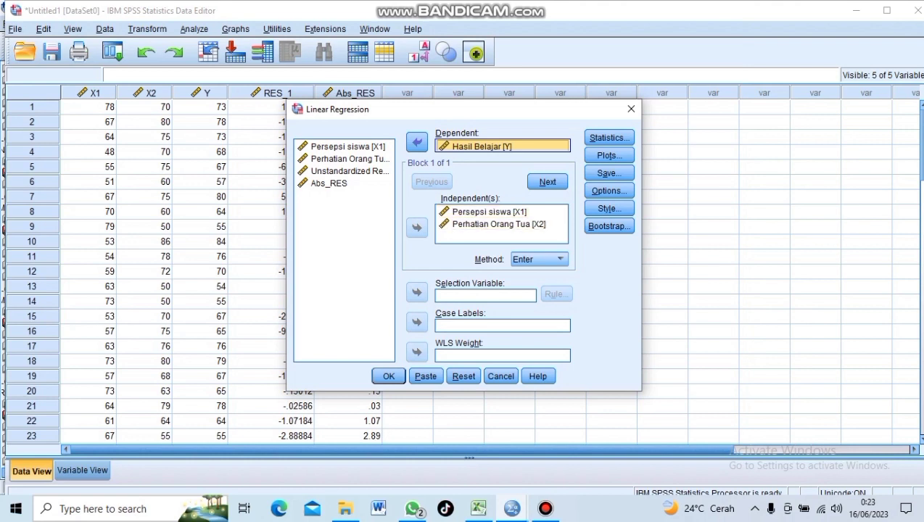
left_click(609, 173)
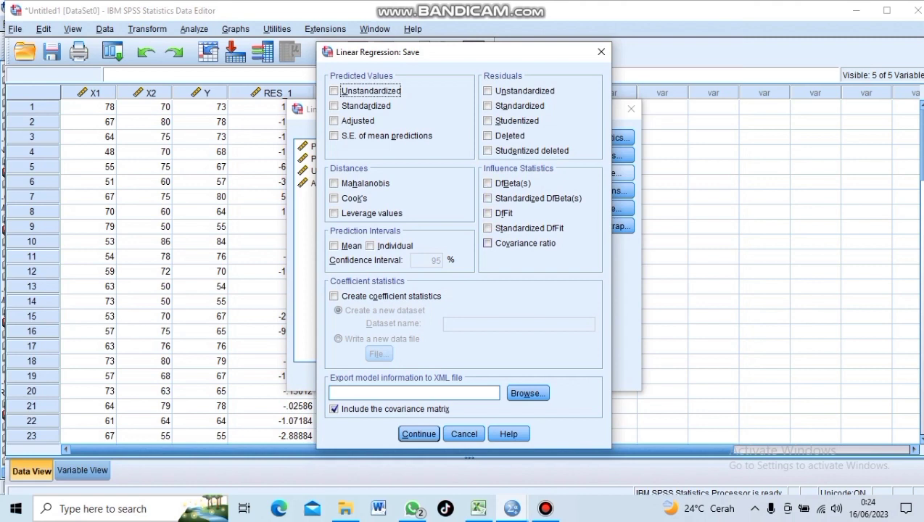
left_click(488, 243)
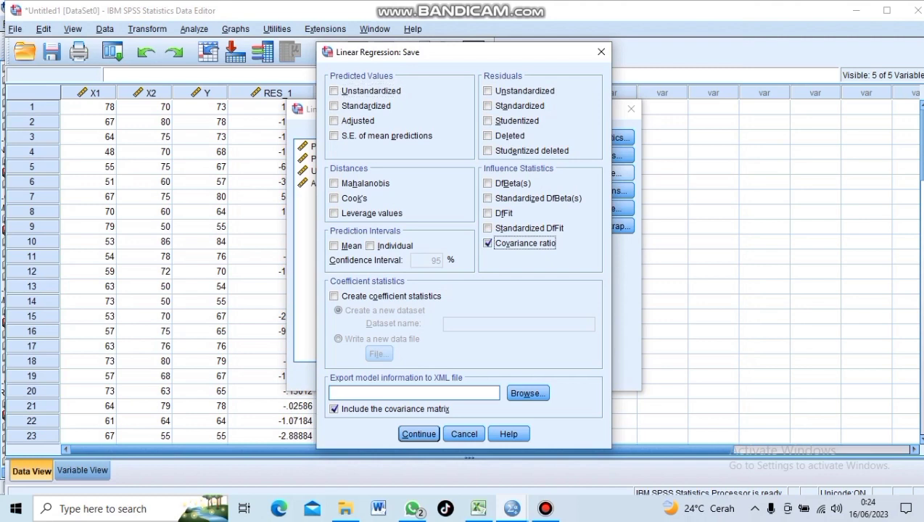
left_click(488, 243)
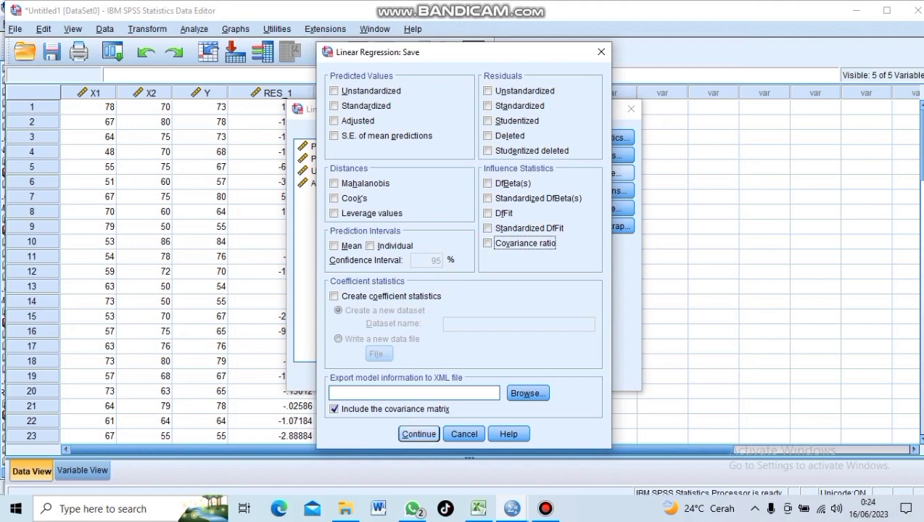
left_click(418, 434)
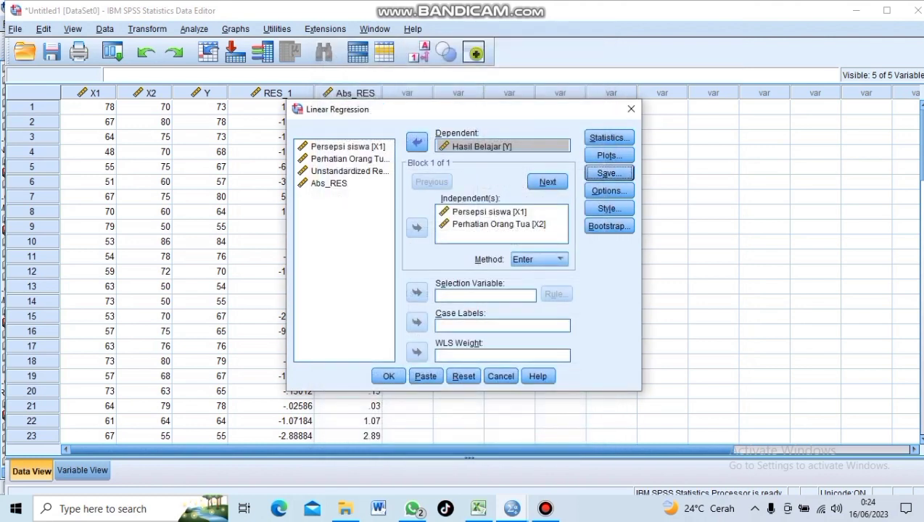
- Enable Collinearity diagnostics and Covariance matrix in the regression statistics and run the regression of Y on X1 and X2
left_click(609, 137)
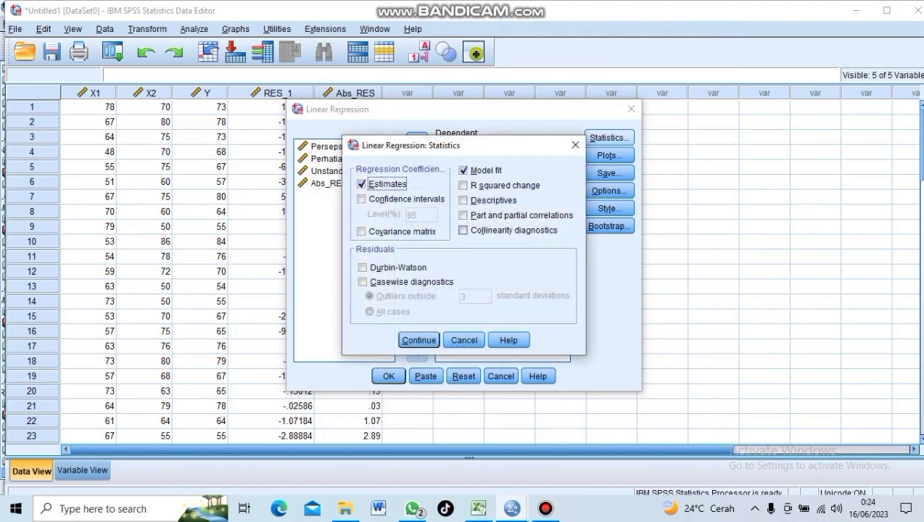
left_click(463, 230)
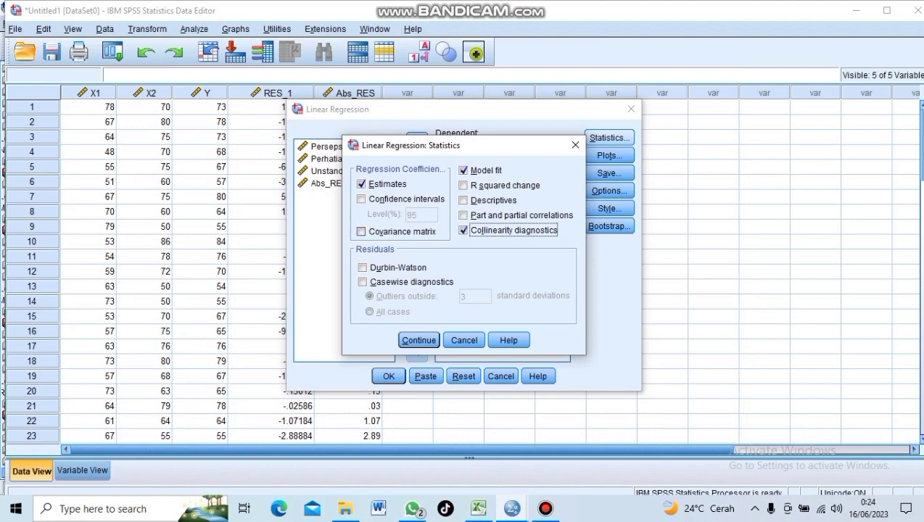
left_click(361, 231)
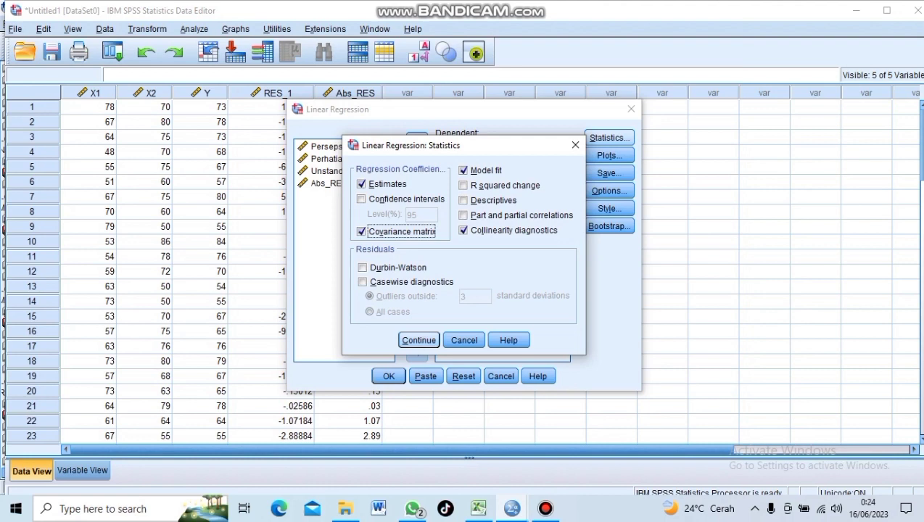
left_click(419, 340)
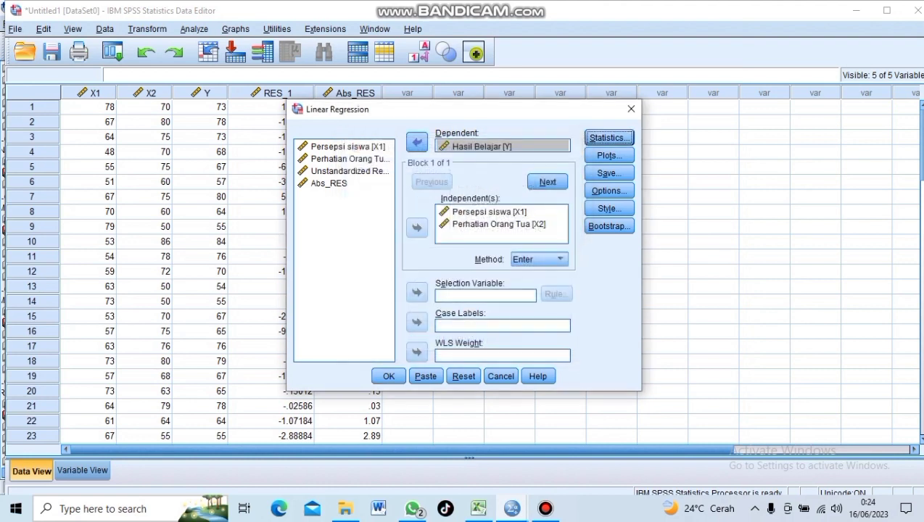
left_click(389, 376)
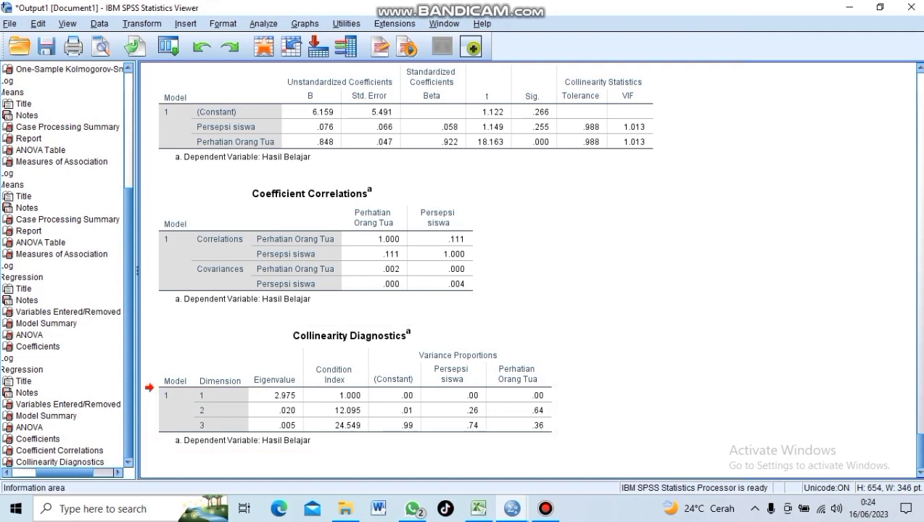
- Return to the Data Editor, reopen Linear Regression and remove Perhatian Orang Tua [X2] from the independent variables
left_click(512, 509)
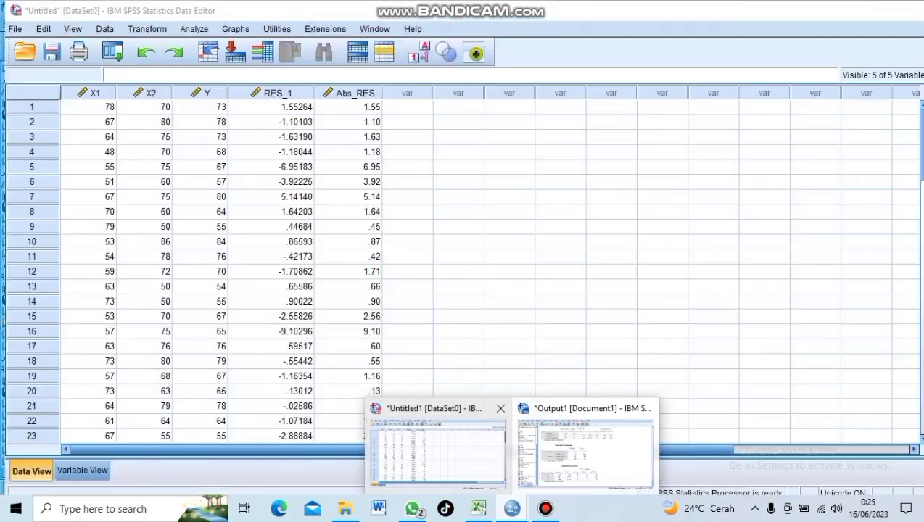
left_click(438, 450)
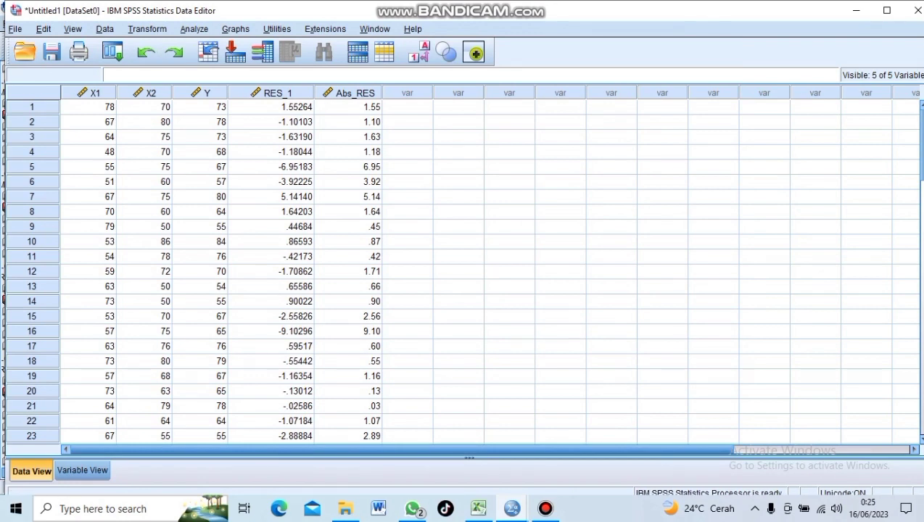
left_click(194, 29)
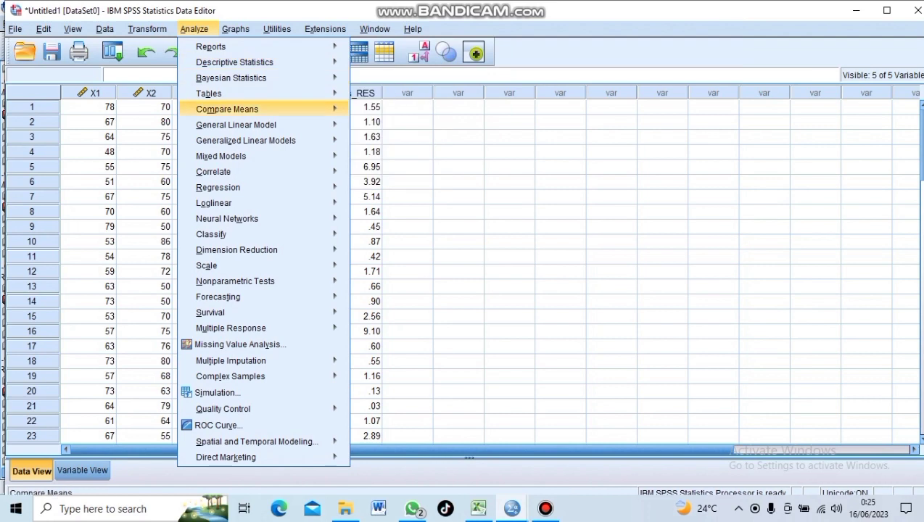
mouse_move(217, 187)
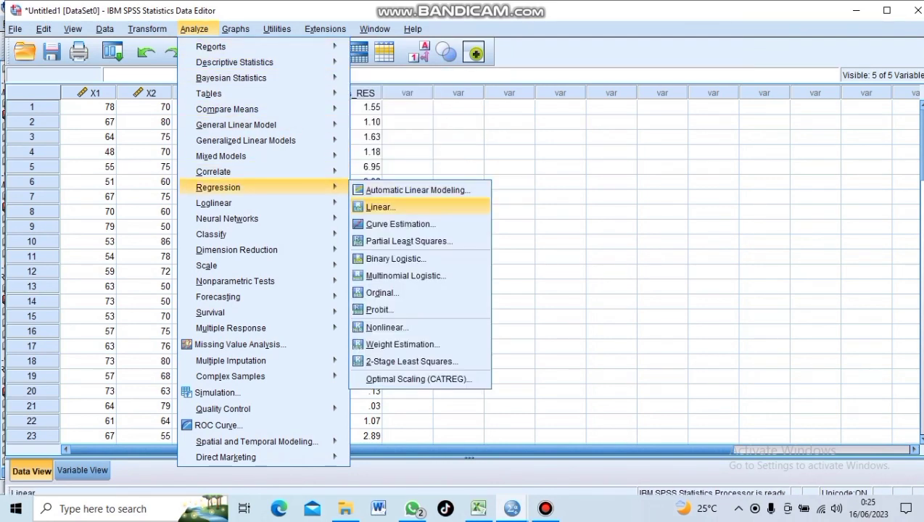
left_click(381, 207)
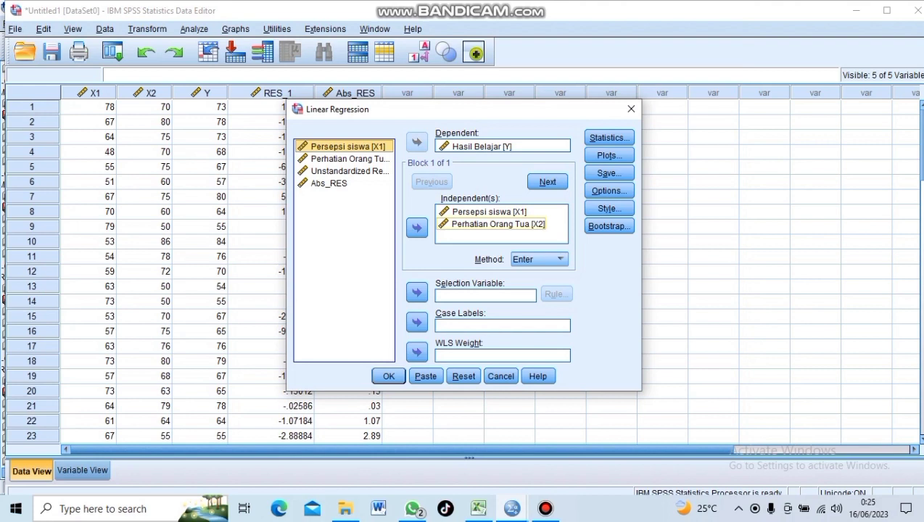
left_click(499, 224)
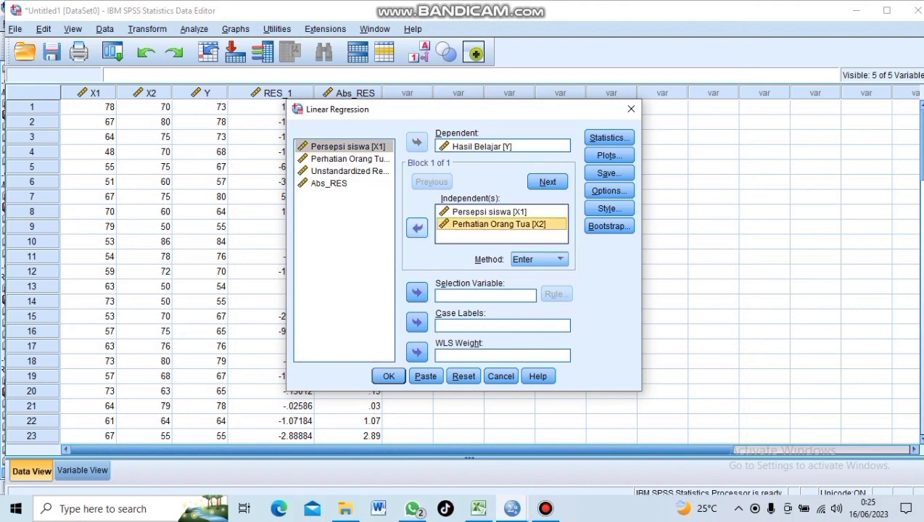
left_click(417, 228)
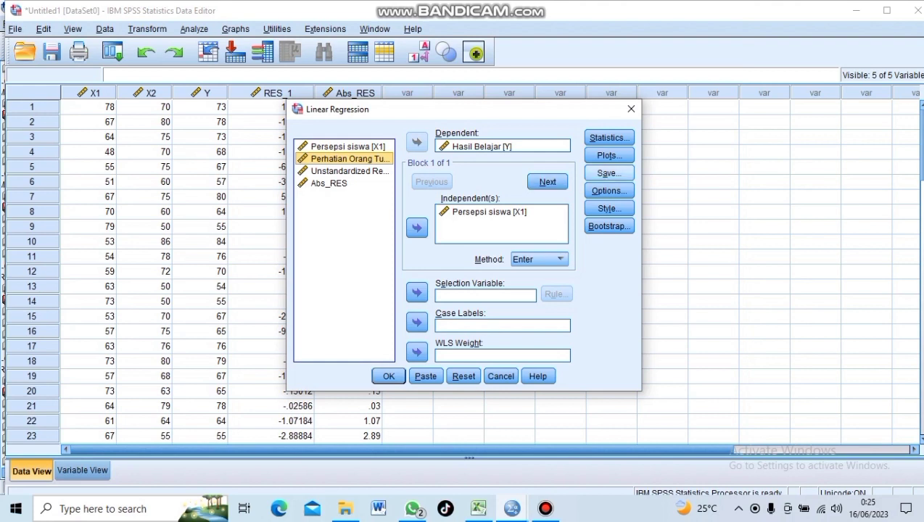
- Disable Collinearity diagnostics and Covariance matrix in the regression statistics and run the regression of Y on Persepsi siswa [X1] alone
left_click(609, 173)
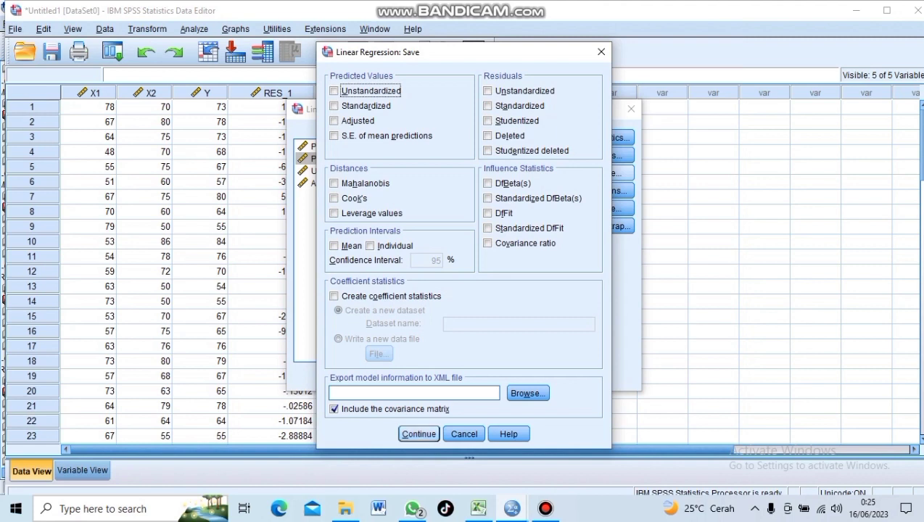
left_click(419, 434)
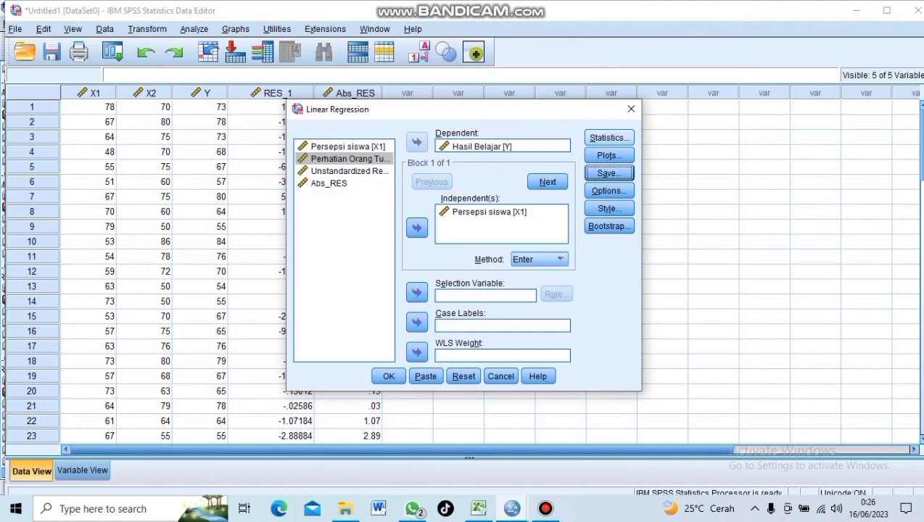
left_click(609, 137)
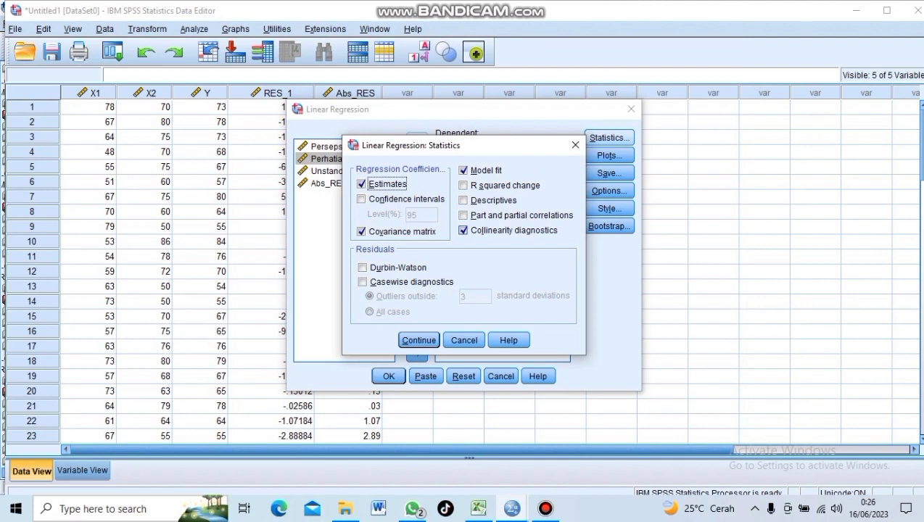
left_click(464, 230)
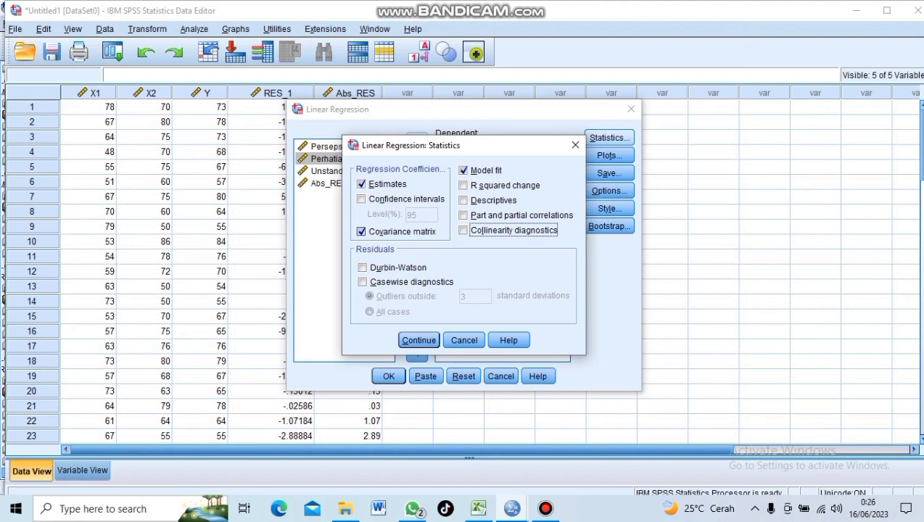
left_click(361, 232)
left_click(420, 341)
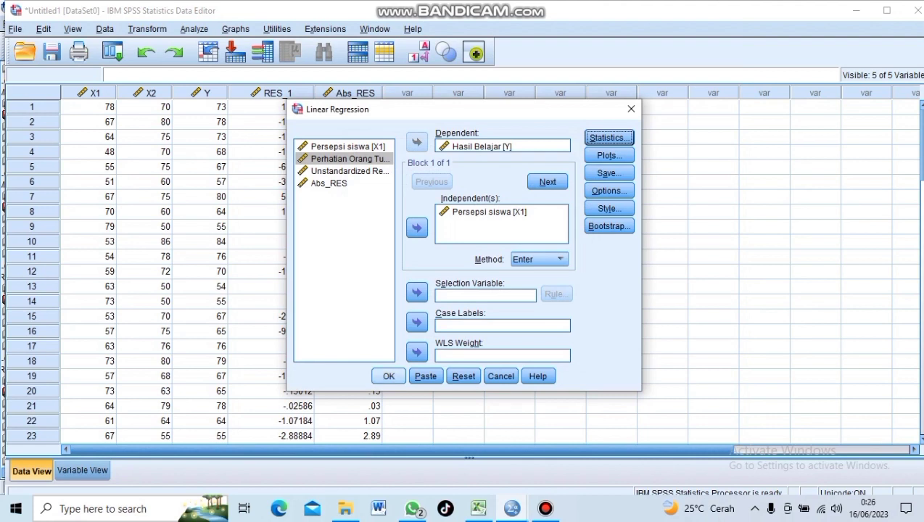
left_click(389, 376)
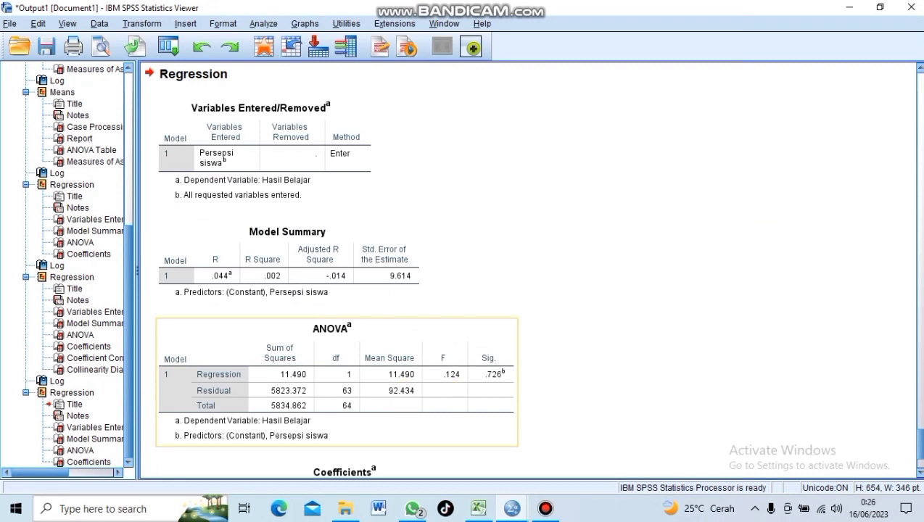
scroll(486, 335, "down", 2)
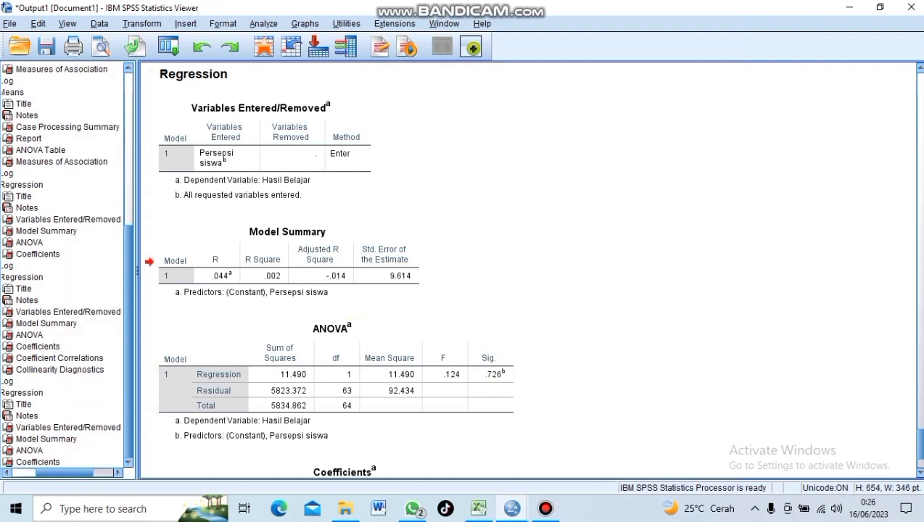
- Return to the Data Editor, reopen Linear Regression and remove Persepsi siswa [X1] from the independent variables
mouse_move(478, 509)
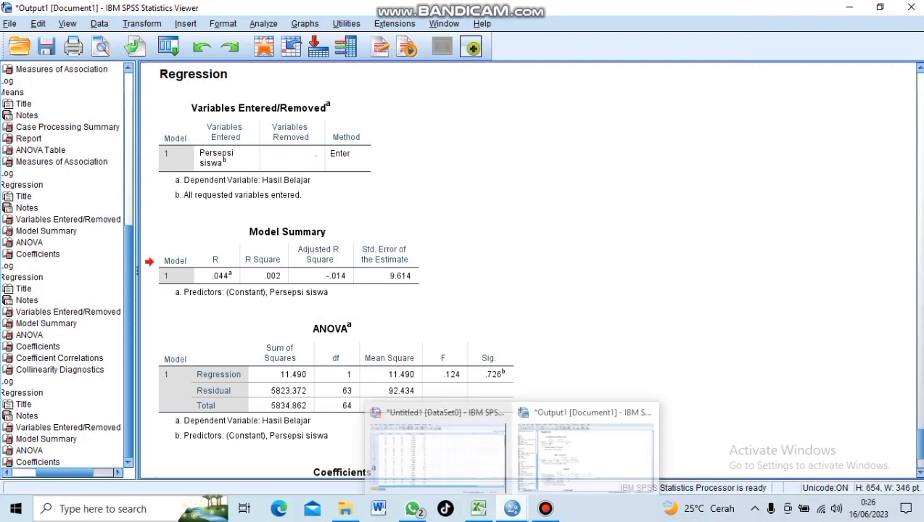
mouse_move(512, 509)
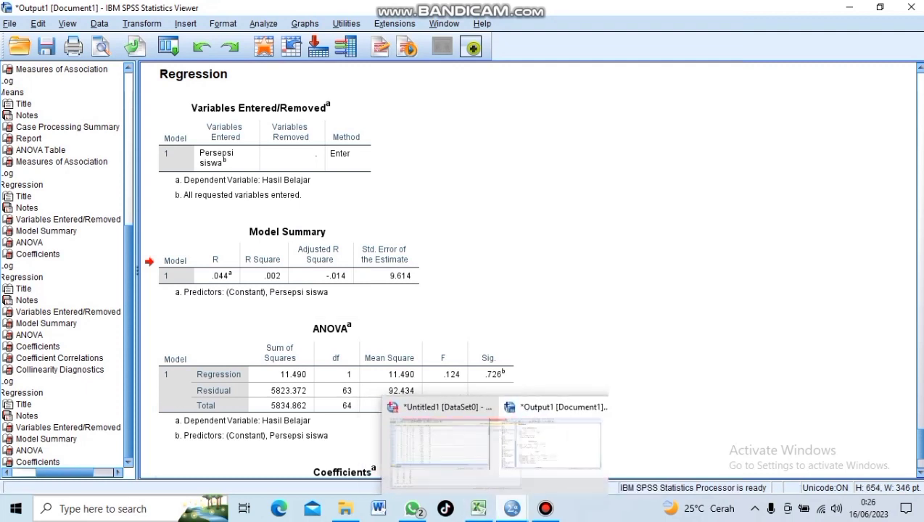
left_click(436, 446)
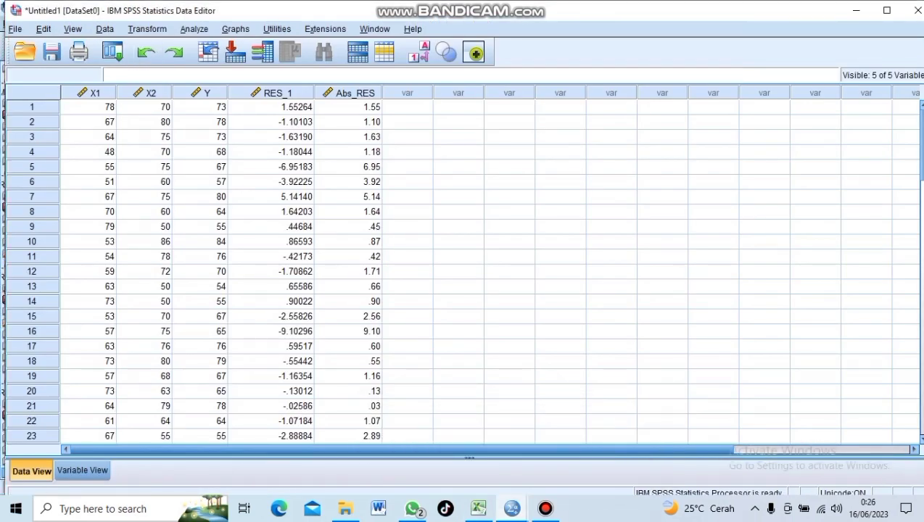
left_click(195, 29)
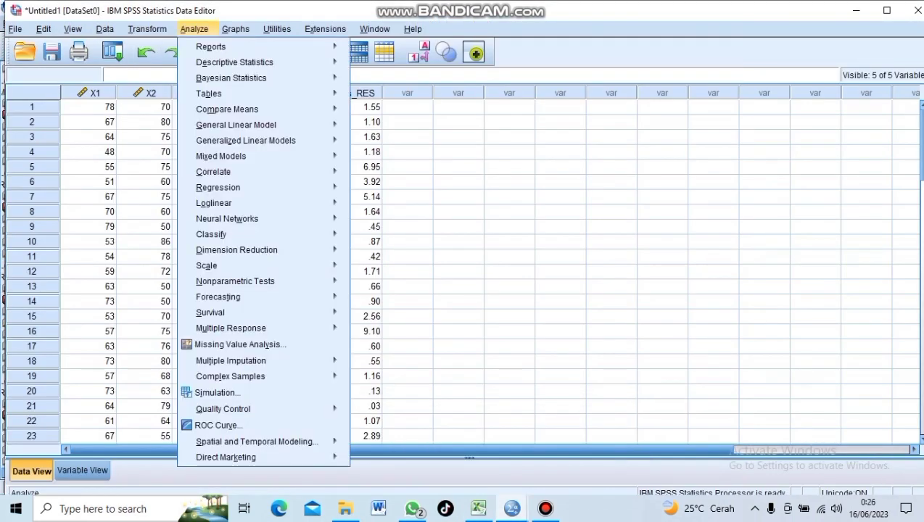
left_click(195, 29)
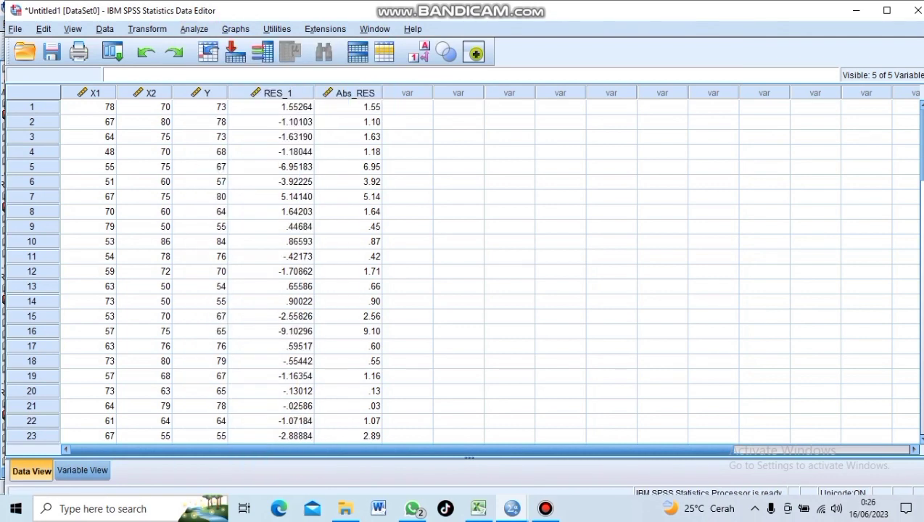
left_click(194, 29)
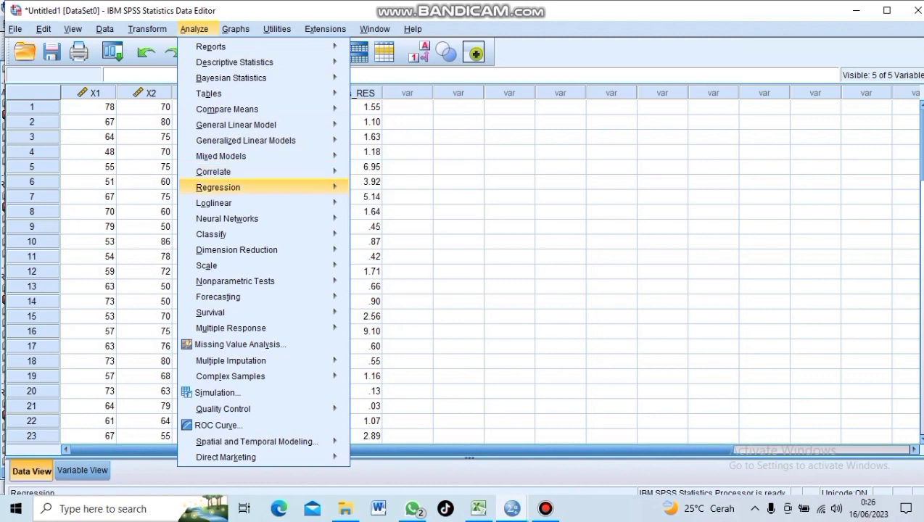
mouse_move(218, 188)
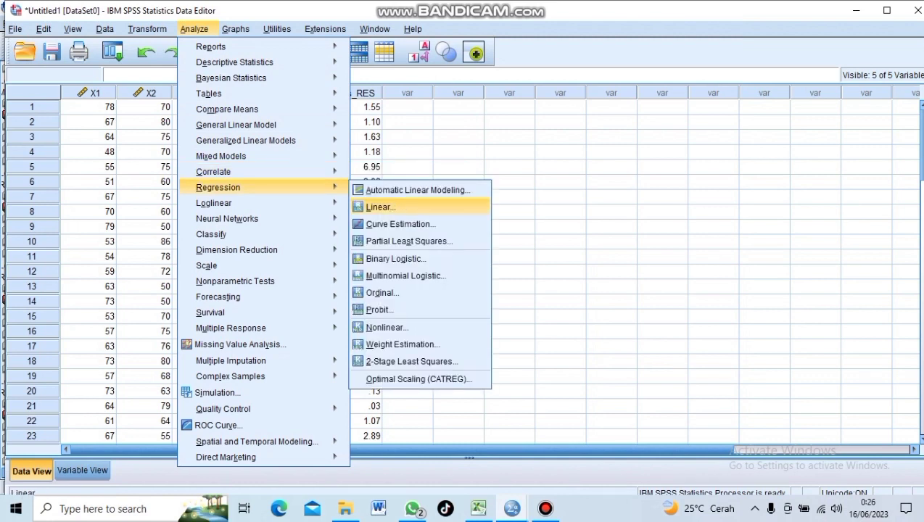
left_click(381, 207)
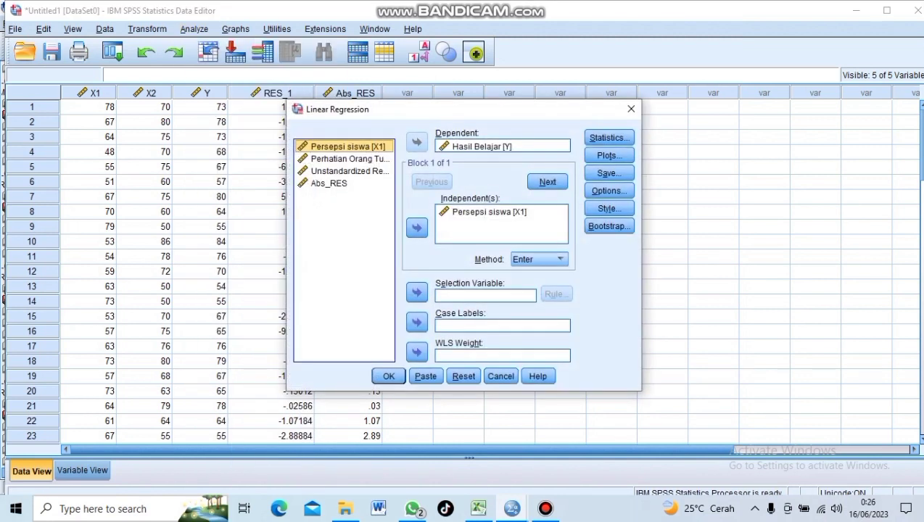
left_click(490, 212)
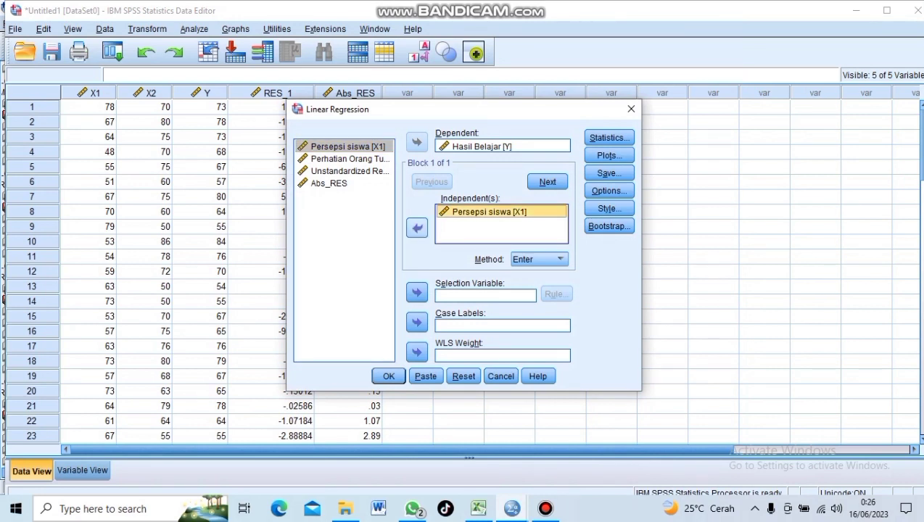
left_click(416, 227)
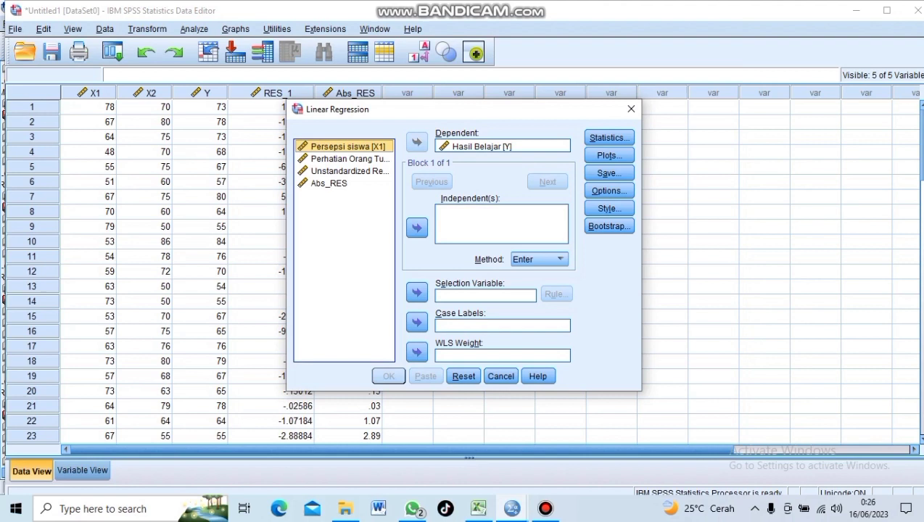
- Keep only Estimates and Model fit in the regression statistics and run the regression of Hasil Belajar [Y] on Perhatian Orang Tua [X2] alone
left_click(349, 159)
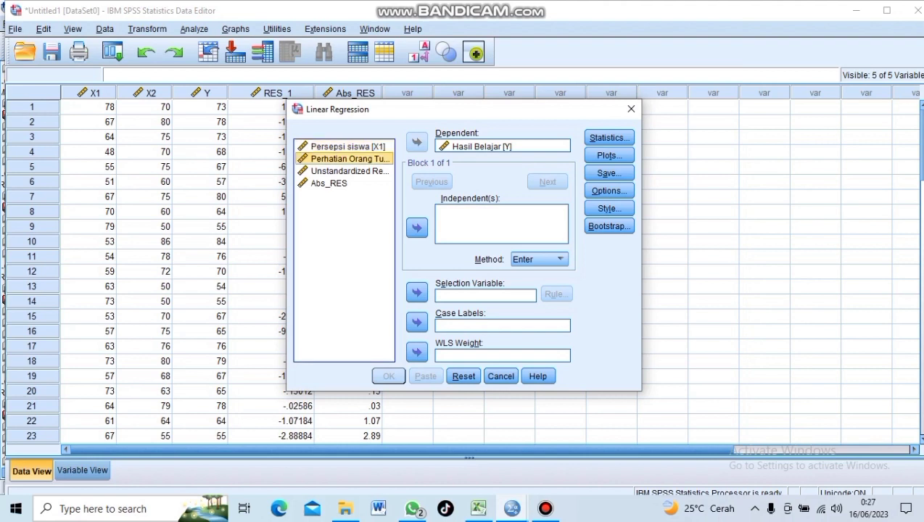
left_click(609, 137)
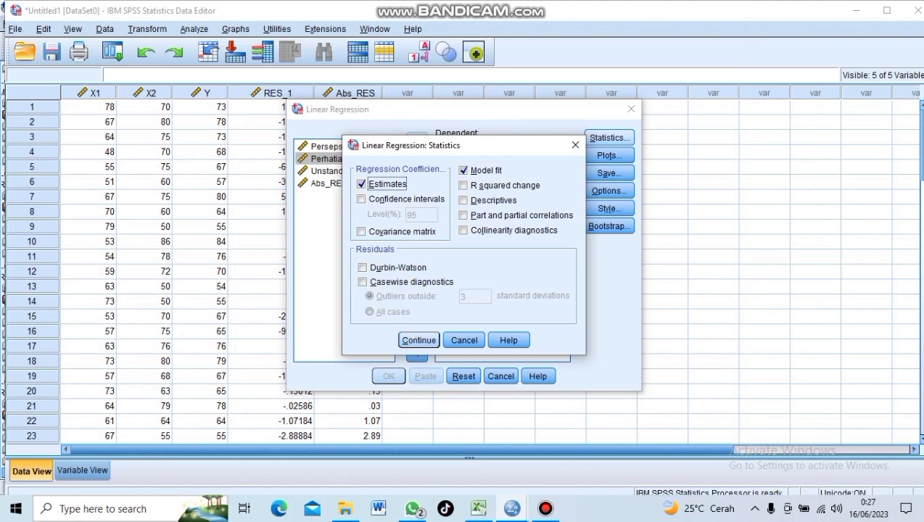
key("Return")
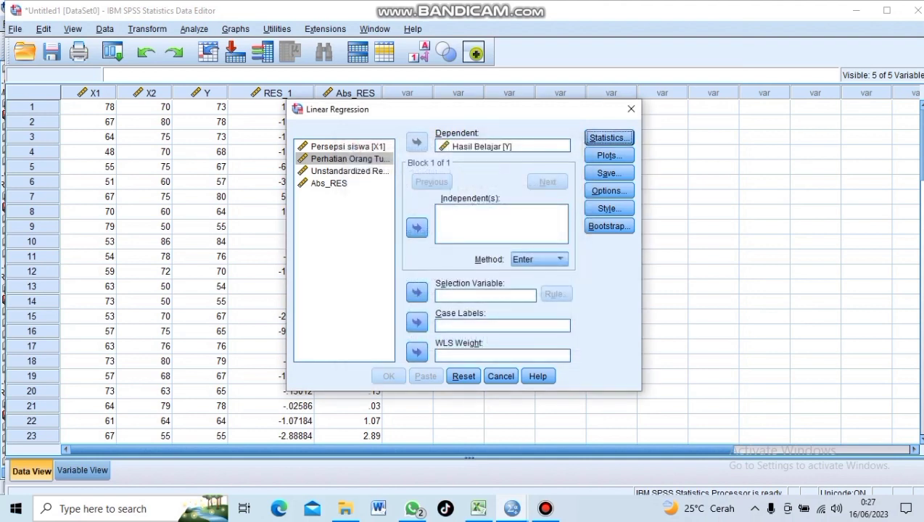
left_click(417, 228)
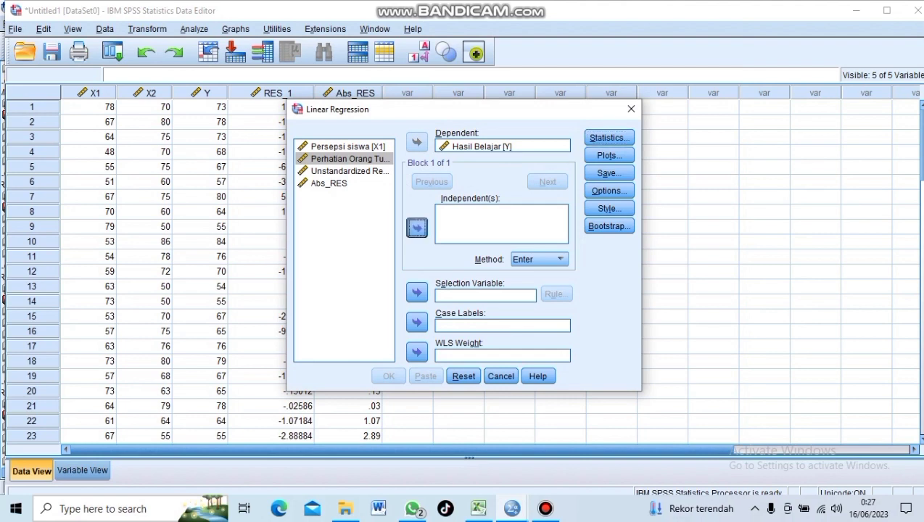
key("Return")
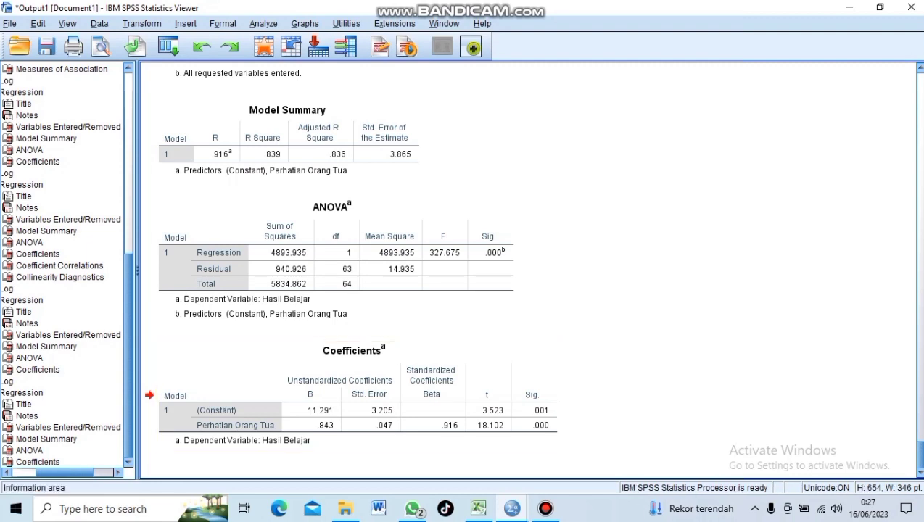
- Return to the Data Editor, reopen Linear Regression and clear Perhatian Orang Tua [X2] from the independent variables
mouse_move(513, 510)
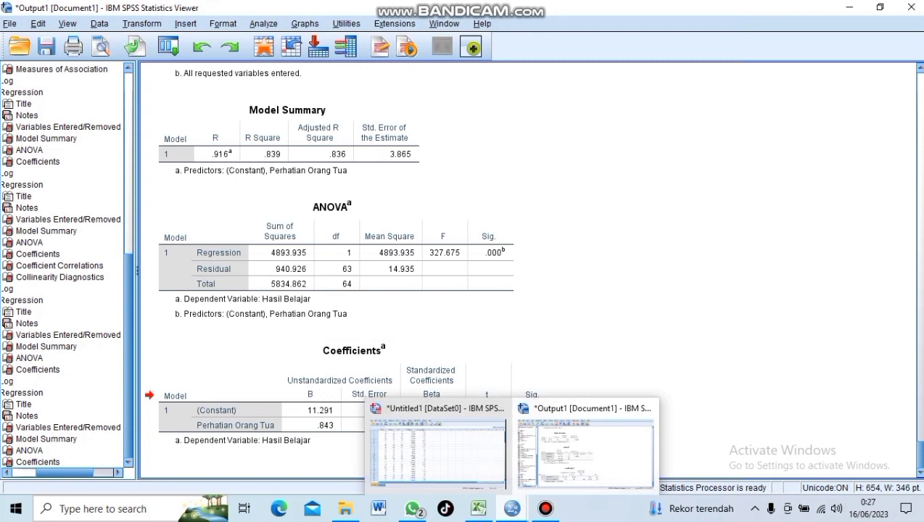
left_click(438, 443)
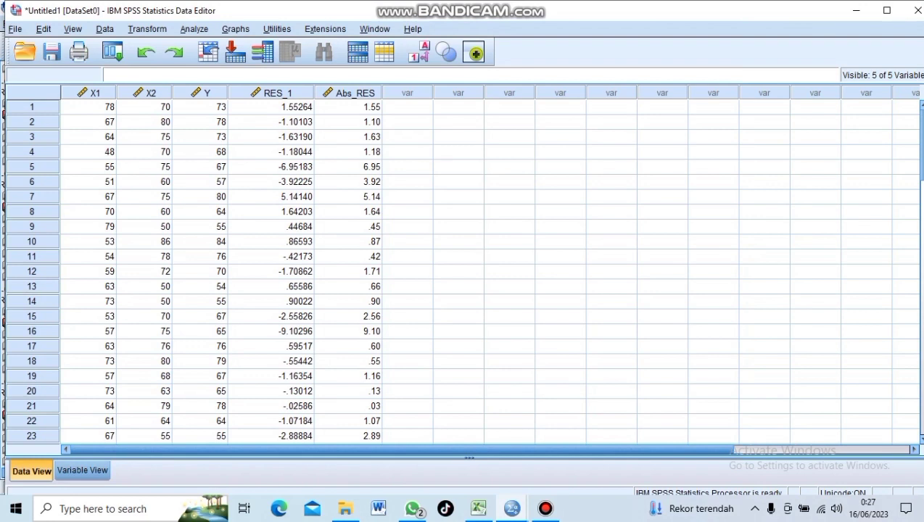
left_click(195, 29)
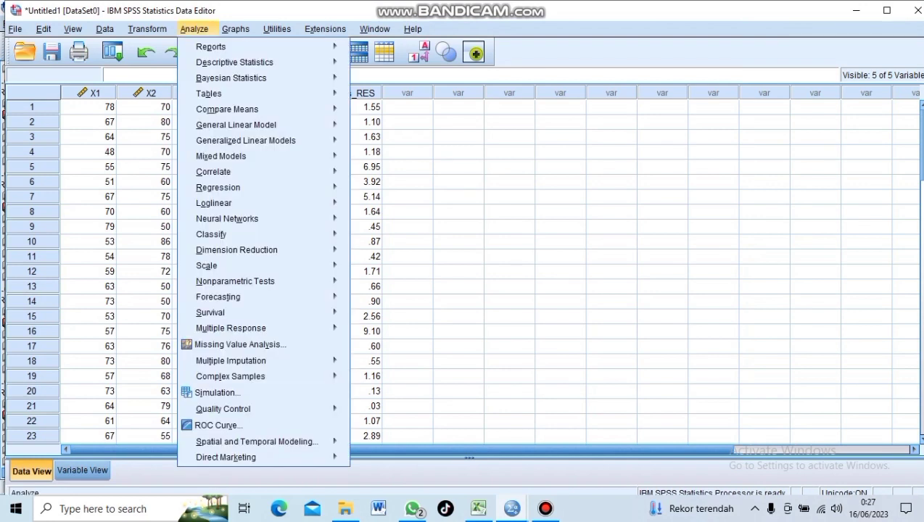
mouse_move(218, 187)
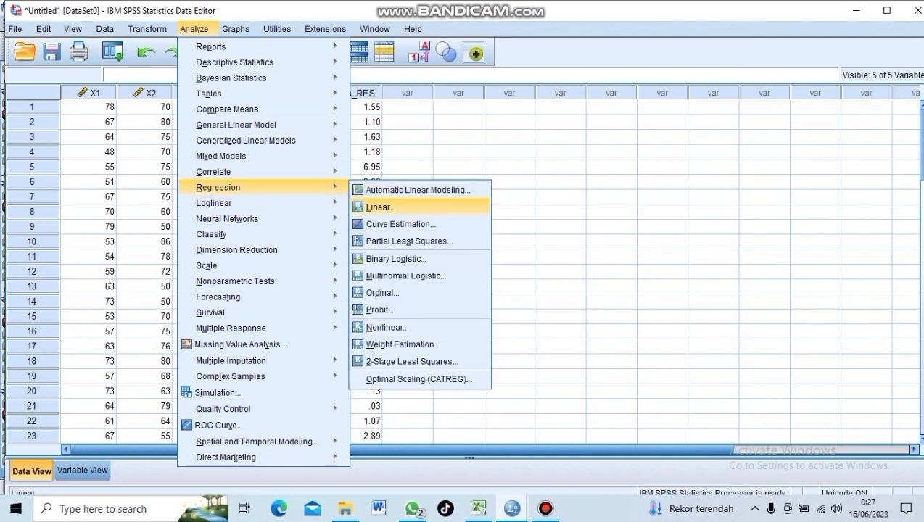
left_click(381, 206)
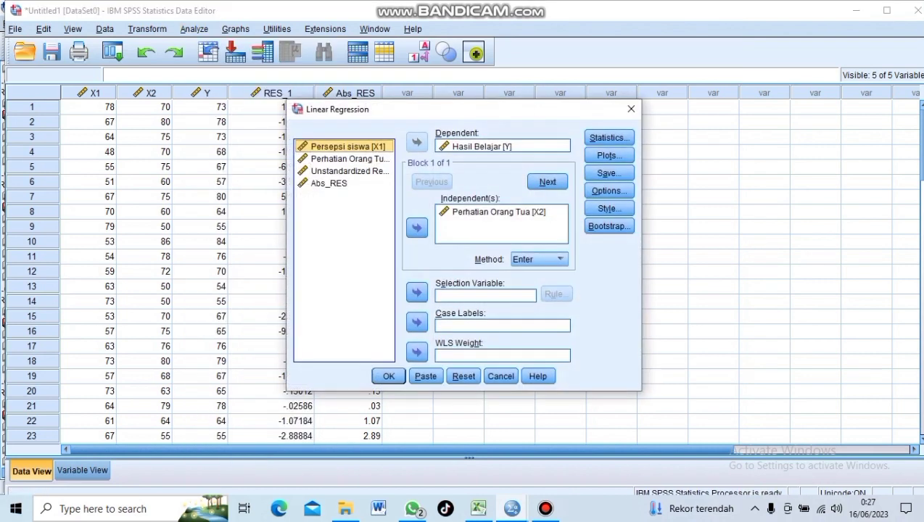
left_click(498, 213)
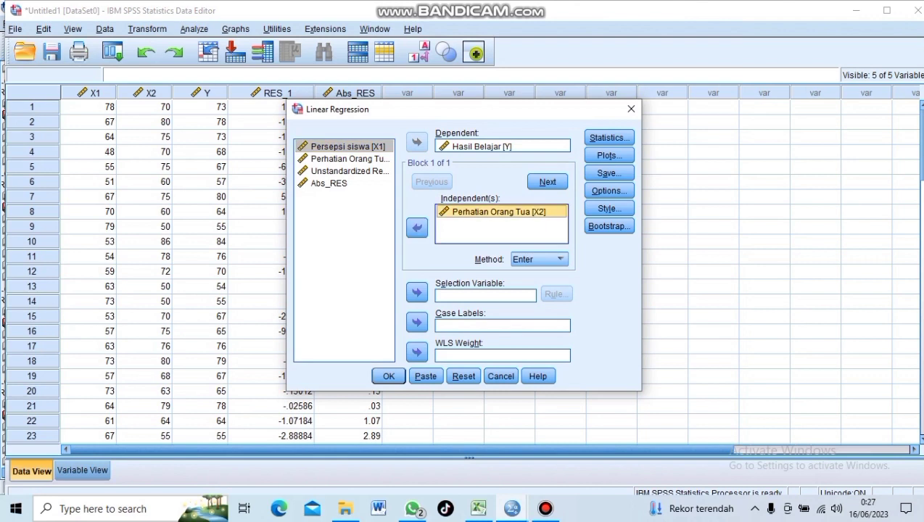
left_click(417, 228)
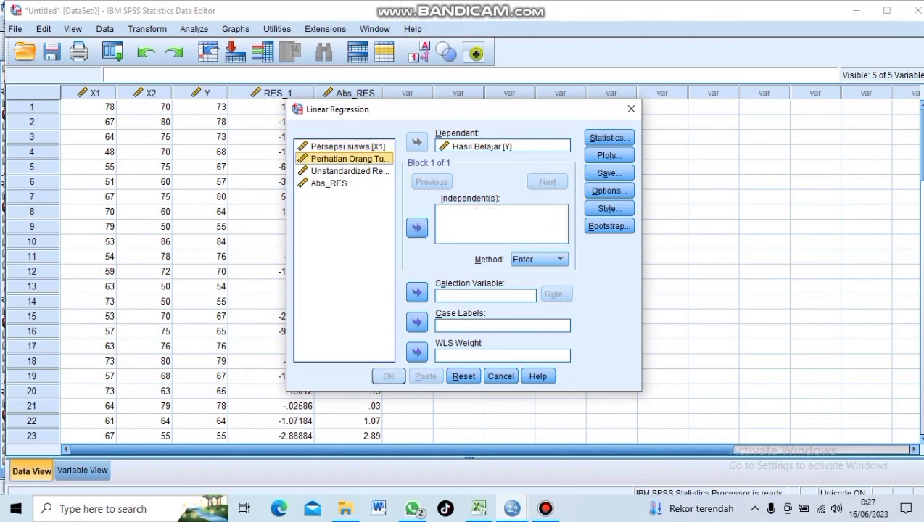
- Add Persepsi siswa [X1] and Perhatian Orang Tua [X2] as independent variables, in that order, and open the regression statistics options
left_click(348, 147)
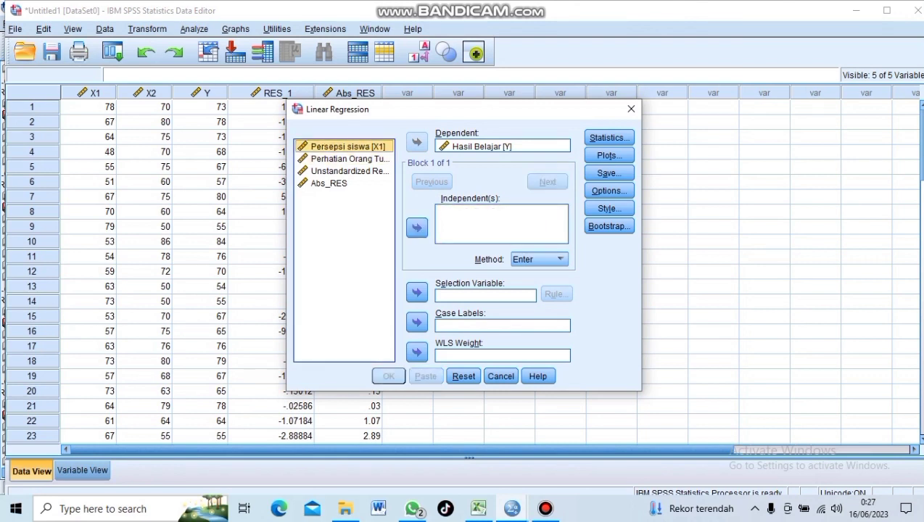
left_click(417, 227)
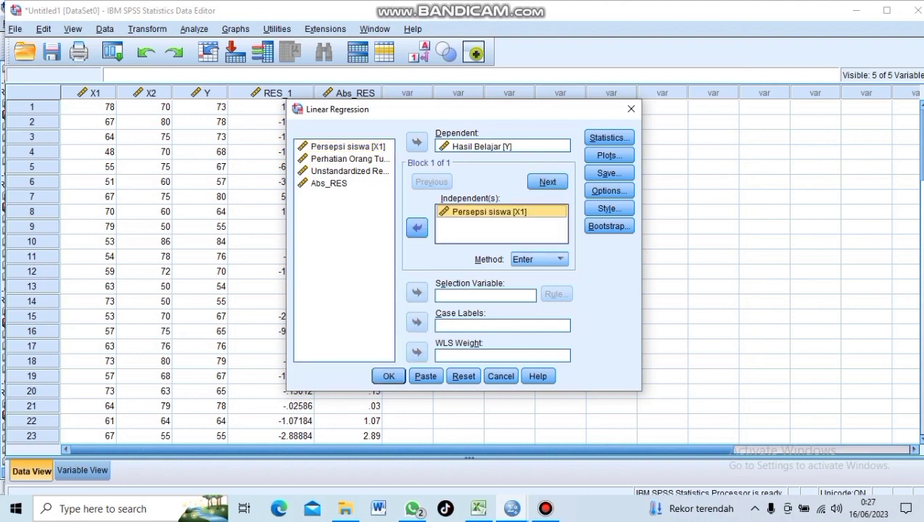
left_click(350, 158)
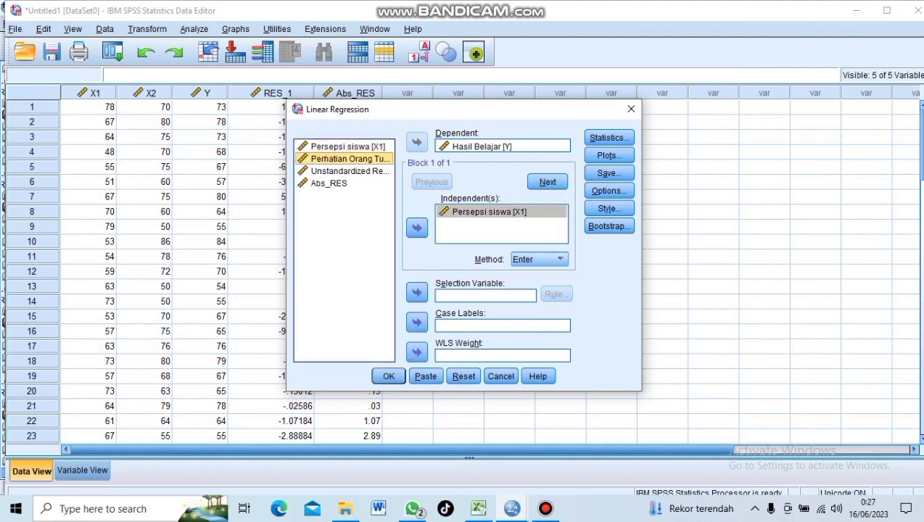
left_click(417, 228)
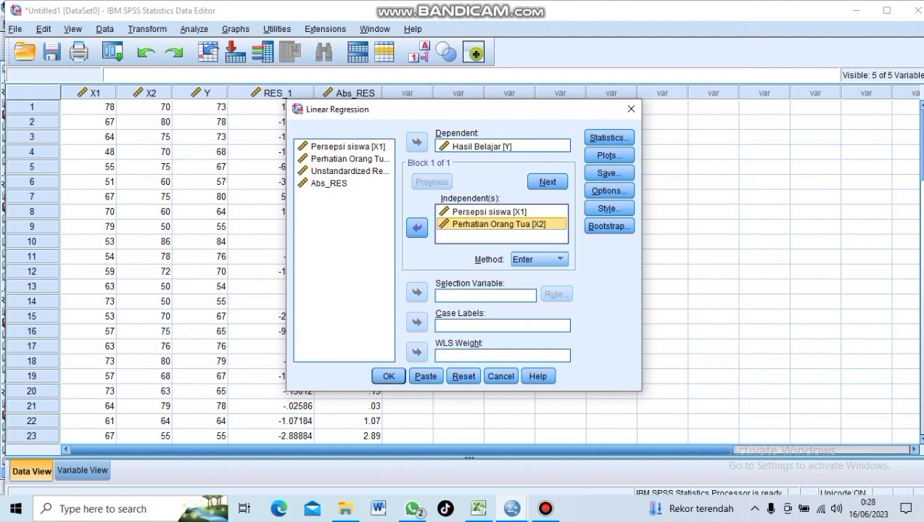
left_click(609, 137)
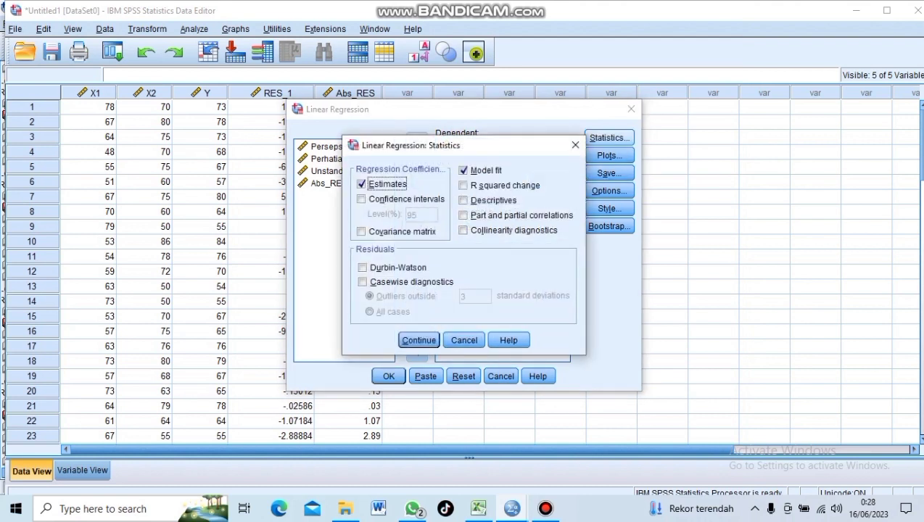